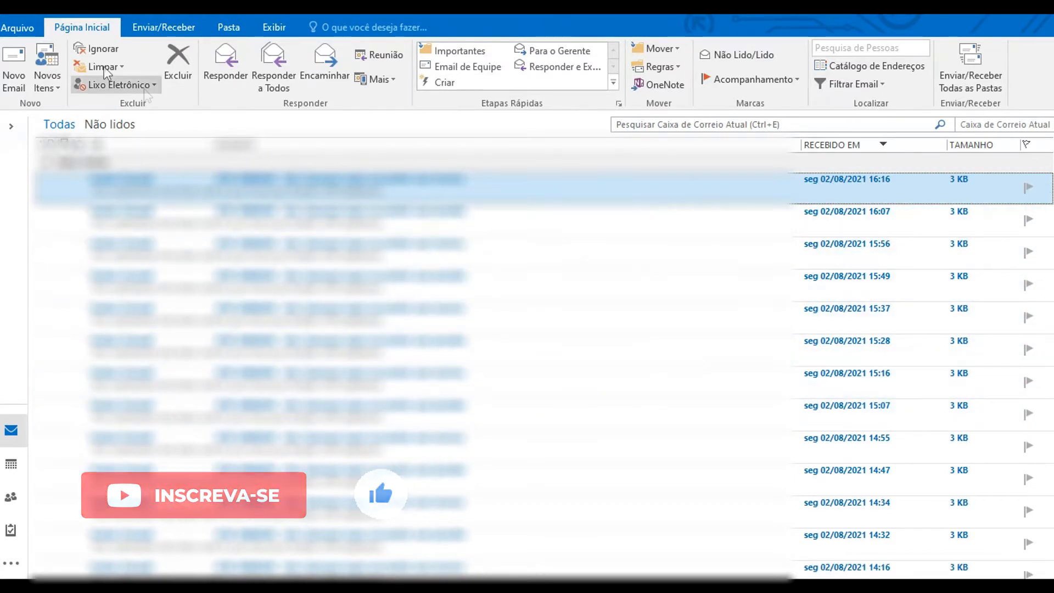
Open the folder that holds the email account's data file from the account settings.
{"action": "left_click", "coordinate": [29, 28]}
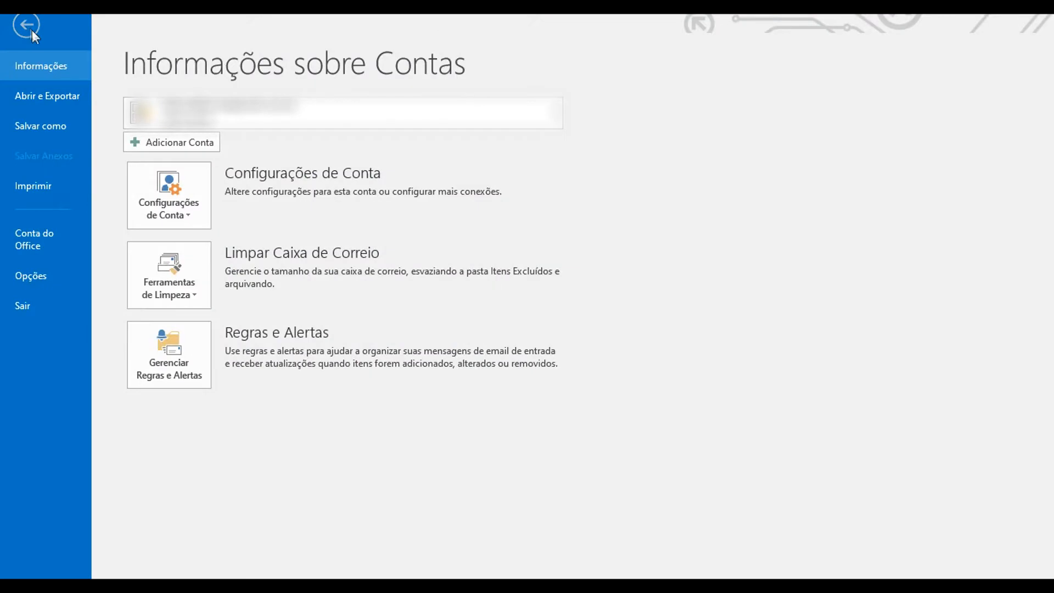
{"action": "left_click", "coordinate": [182, 199]}
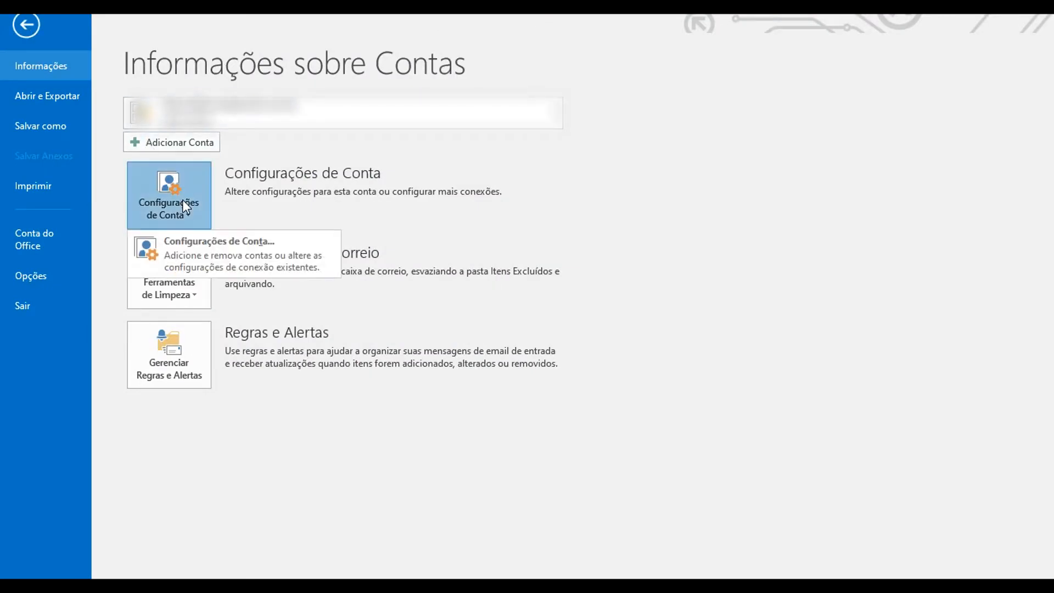
{"action": "left_click", "coordinate": [222, 245]}
{"action": "left_click", "coordinate": [352, 186]}
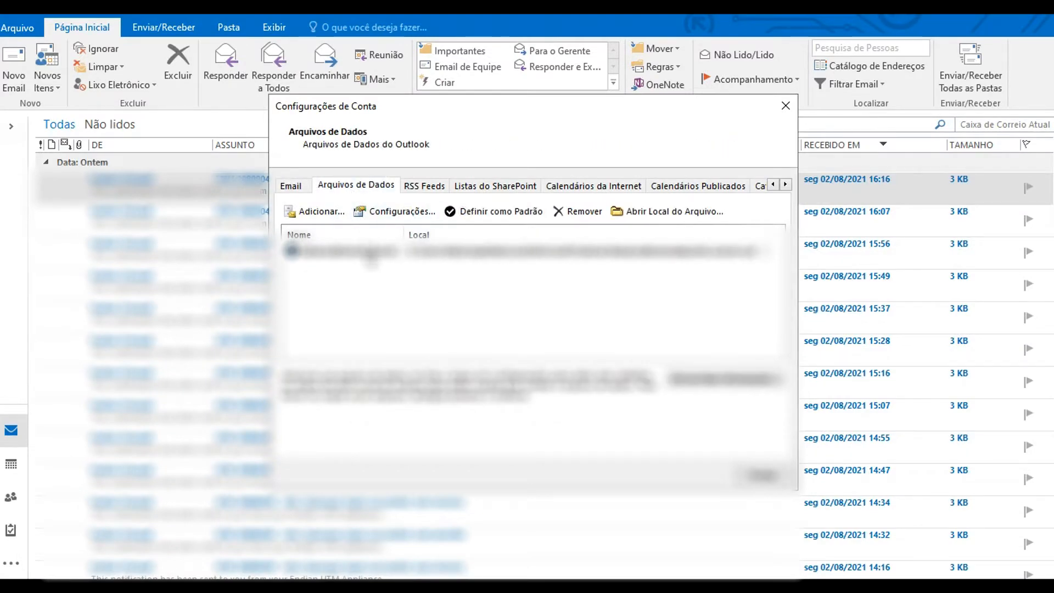
{"action": "left_click", "coordinate": [370, 252]}
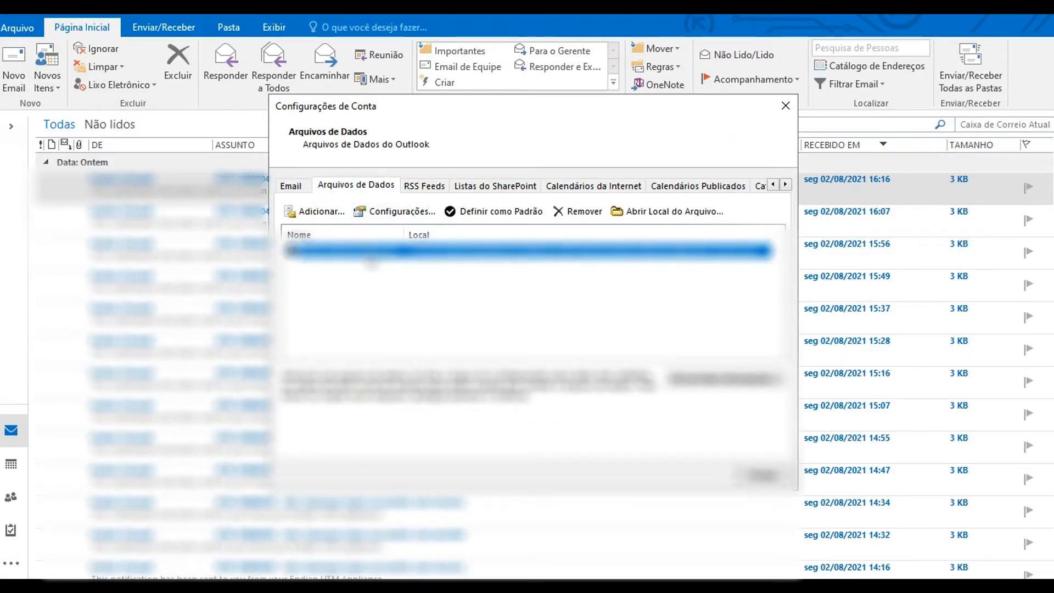
{"action": "left_click", "coordinate": [674, 211]}
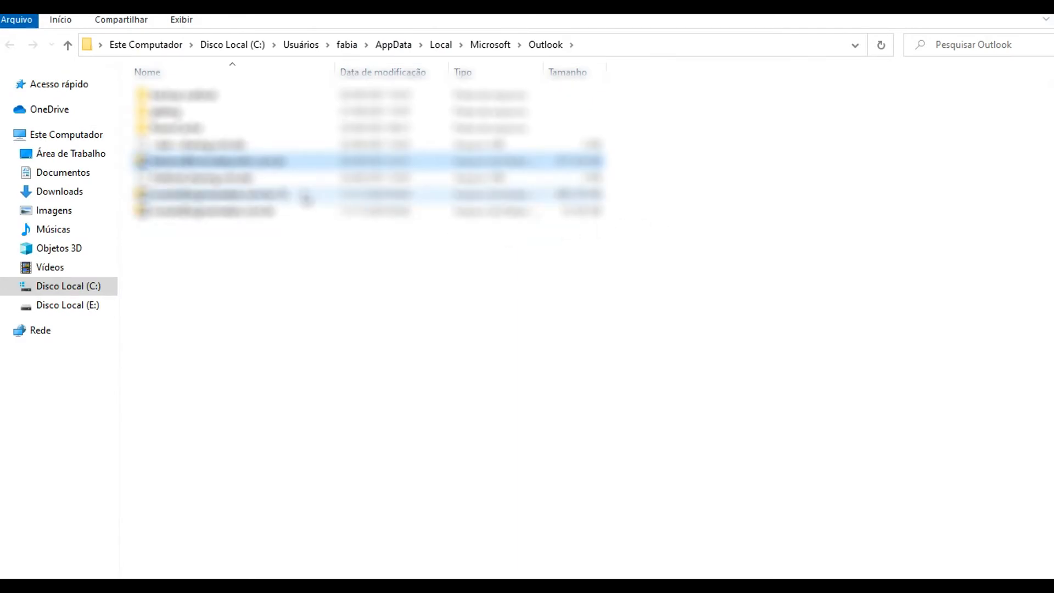
Copy the account's Outlook data file and open the backup outlook folder.
{"action": "right_click", "coordinate": [272, 163]}
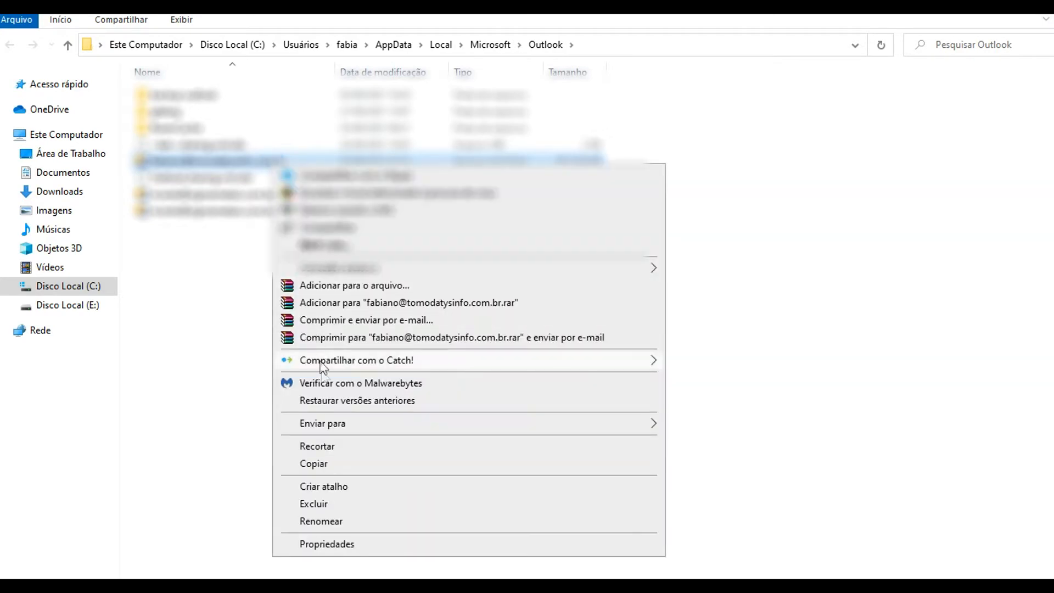
{"action": "left_click", "coordinate": [346, 462]}
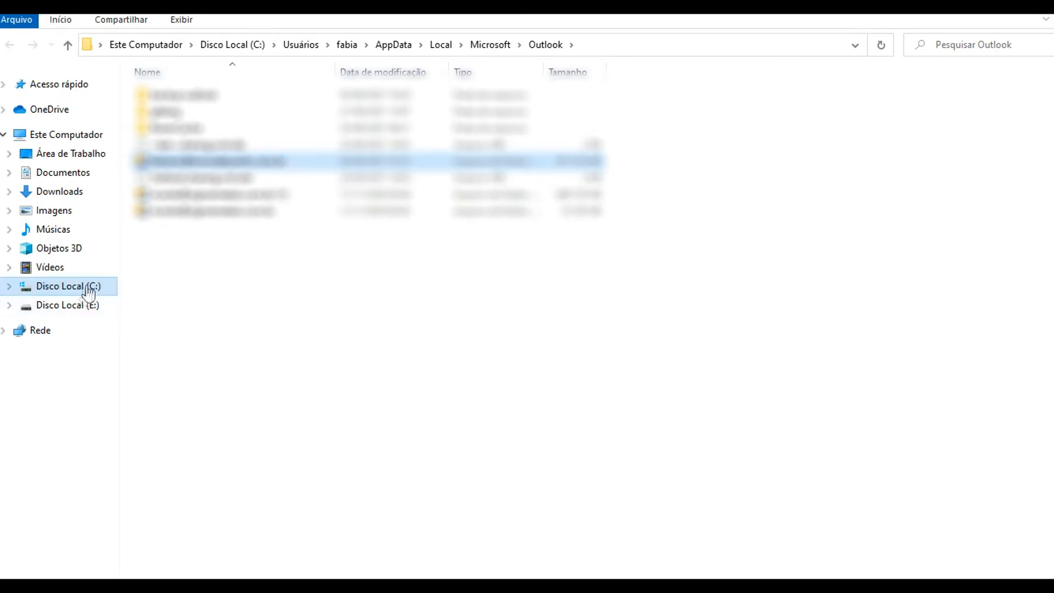
{"action": "double_click", "coordinate": [200, 97]}
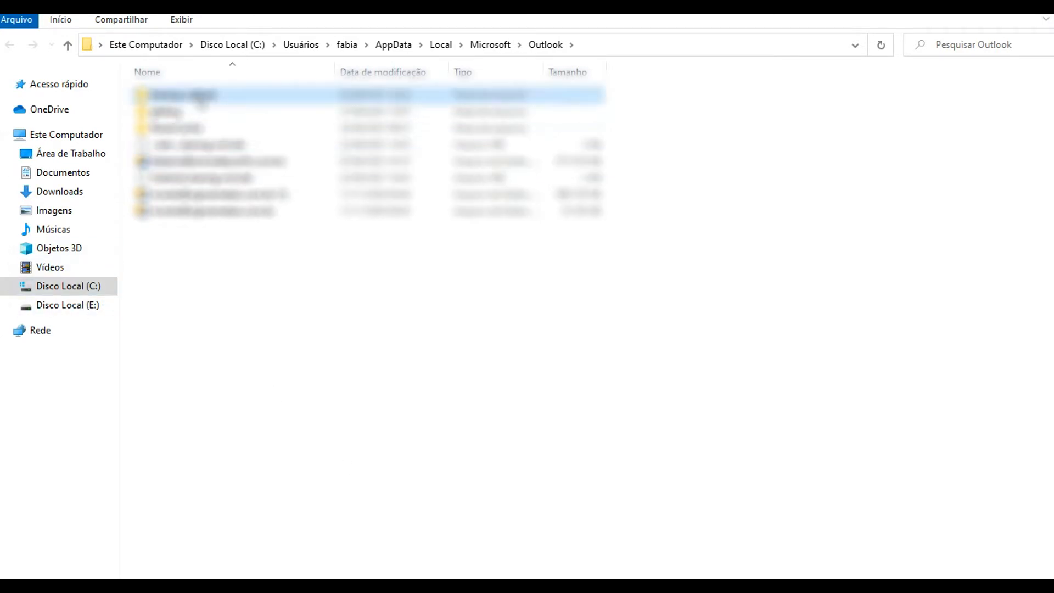
Close Outlook and paste the copied data file into the backup outlook folder.
{"action": "right_click", "coordinate": [361, 243]}
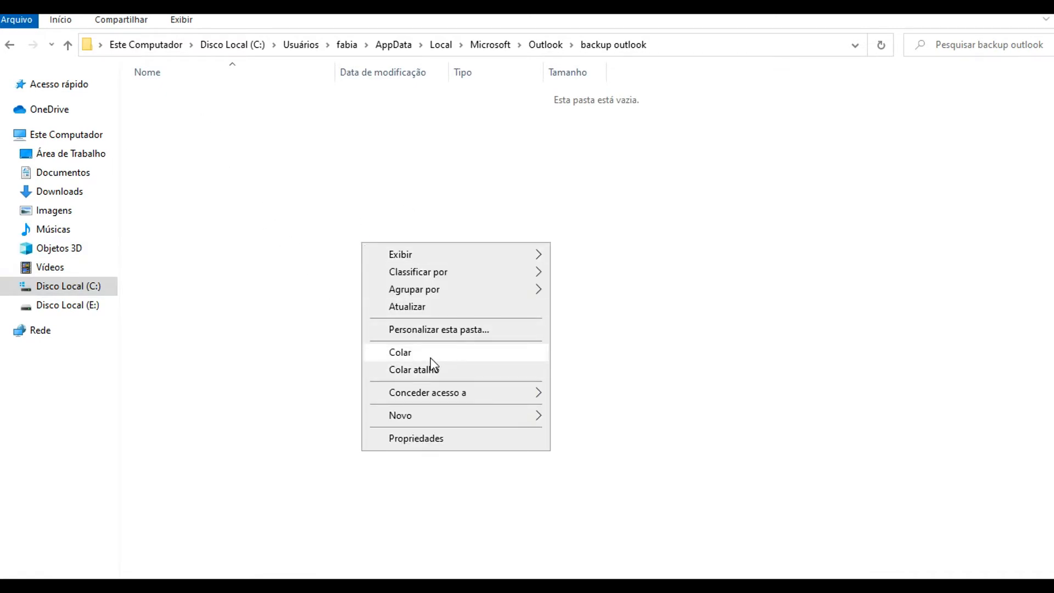
{"action": "left_click", "coordinate": [287, 394]}
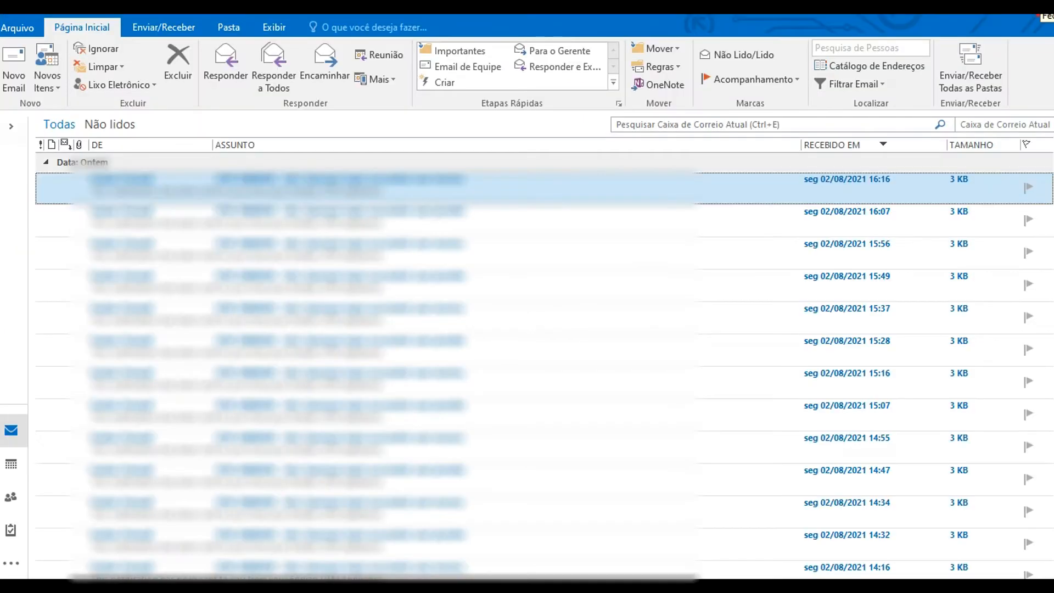
{"action": "left_click", "coordinate": [1044, 7]}
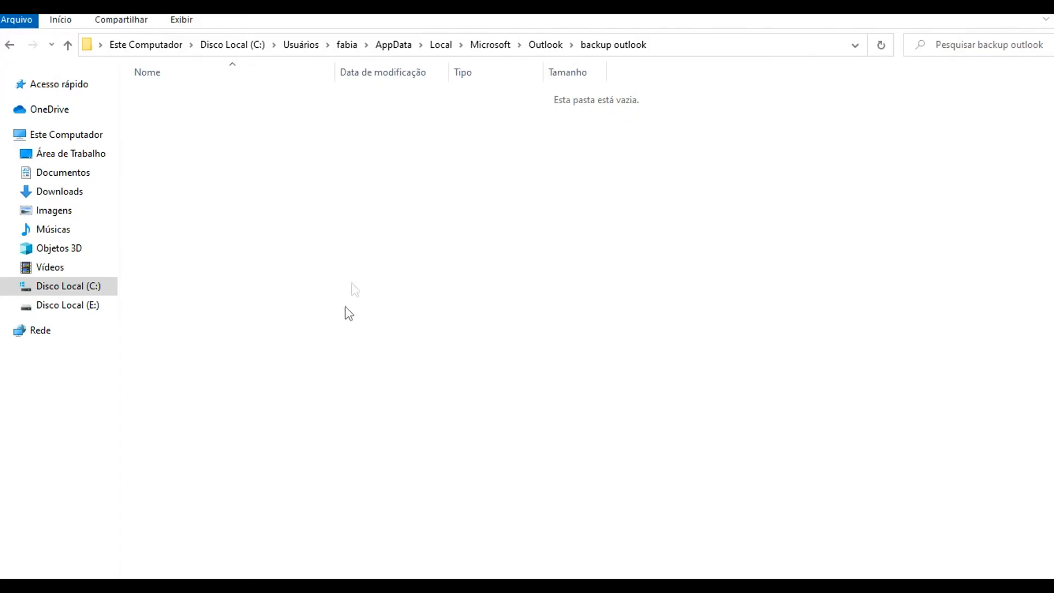
{"action": "right_click", "coordinate": [379, 238]}
{"action": "left_click", "coordinate": [447, 346]}
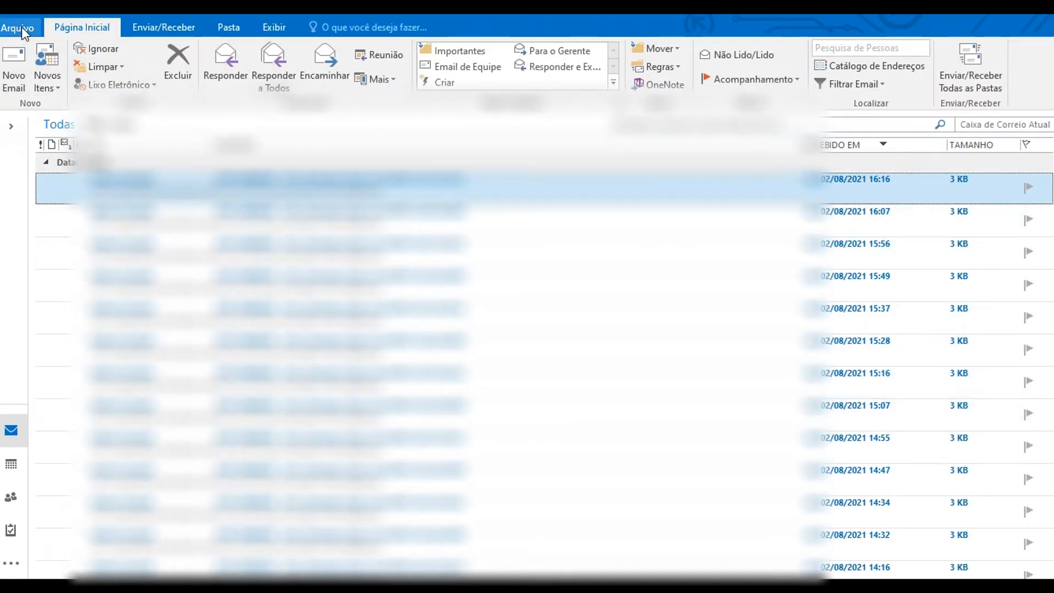
In Outlook, start an export to a file, covering the whole mailbox account with subfolders included.
{"action": "left_click", "coordinate": [21, 28]}
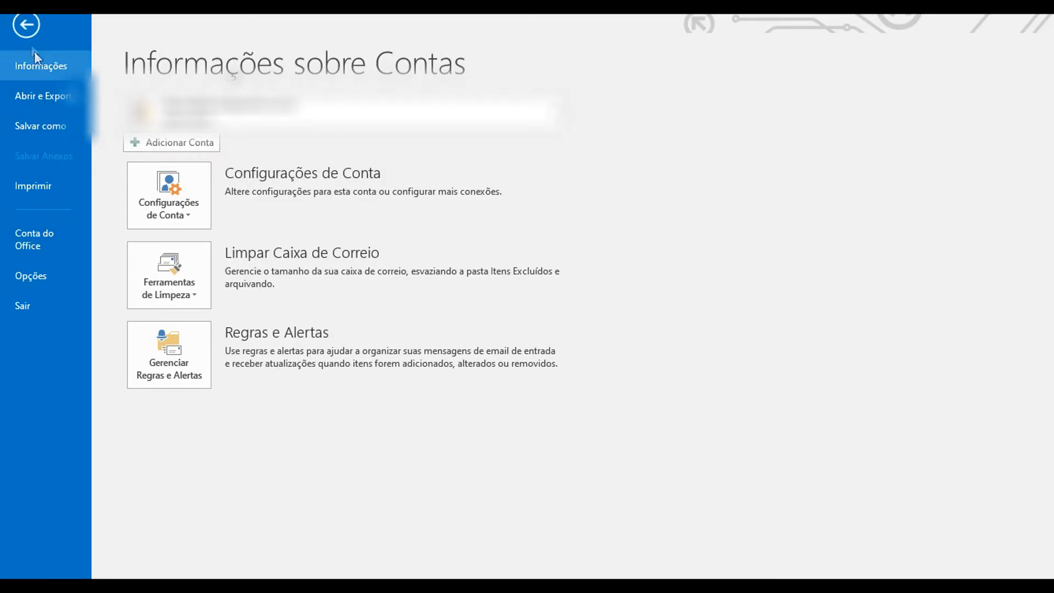
{"action": "left_click", "coordinate": [60, 97]}
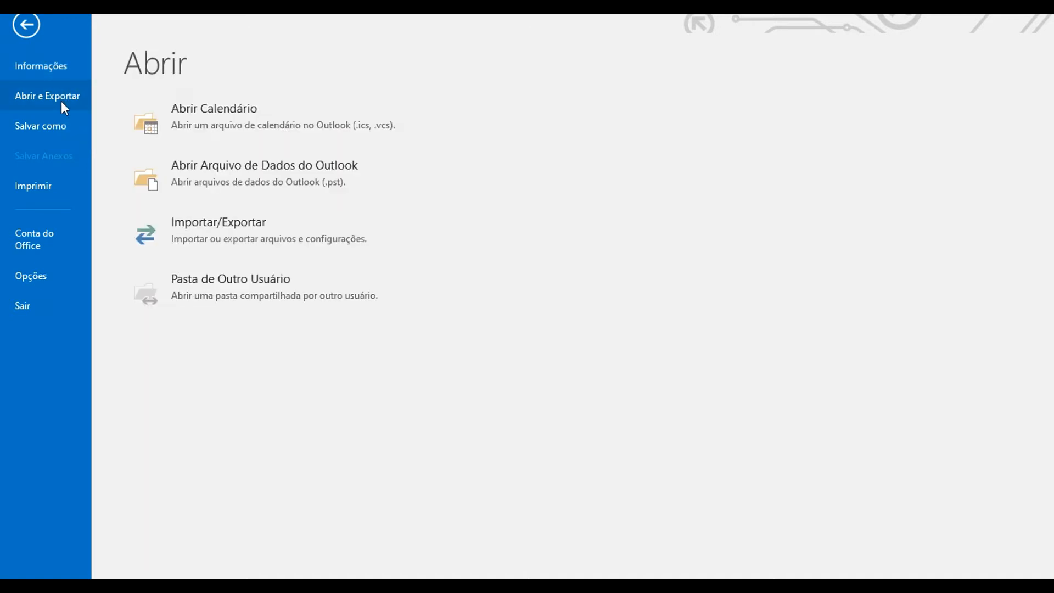
{"action": "left_click", "coordinate": [222, 237]}
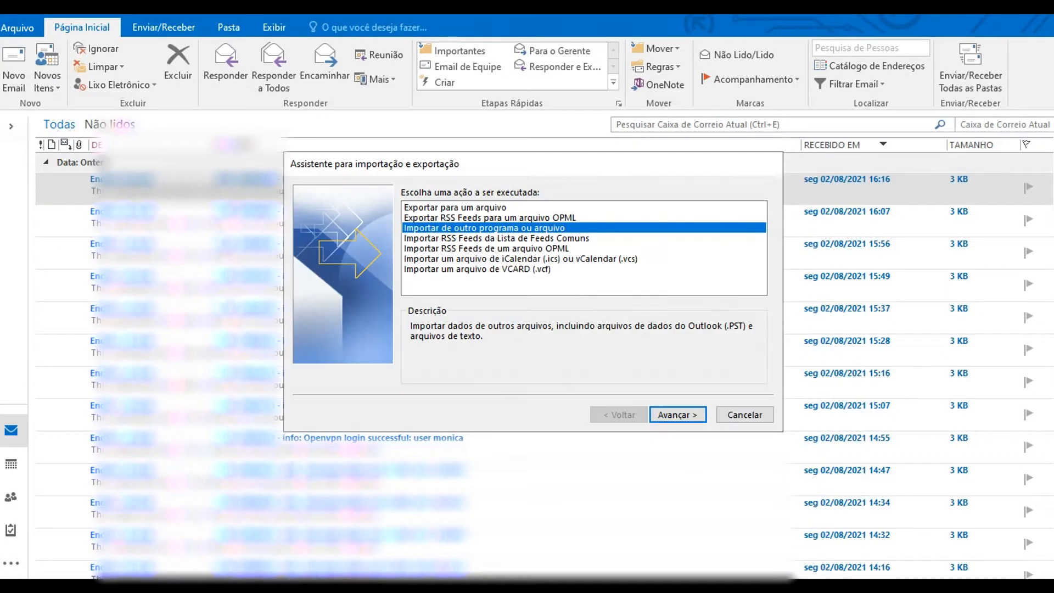
{"action": "left_click", "coordinate": [468, 209]}
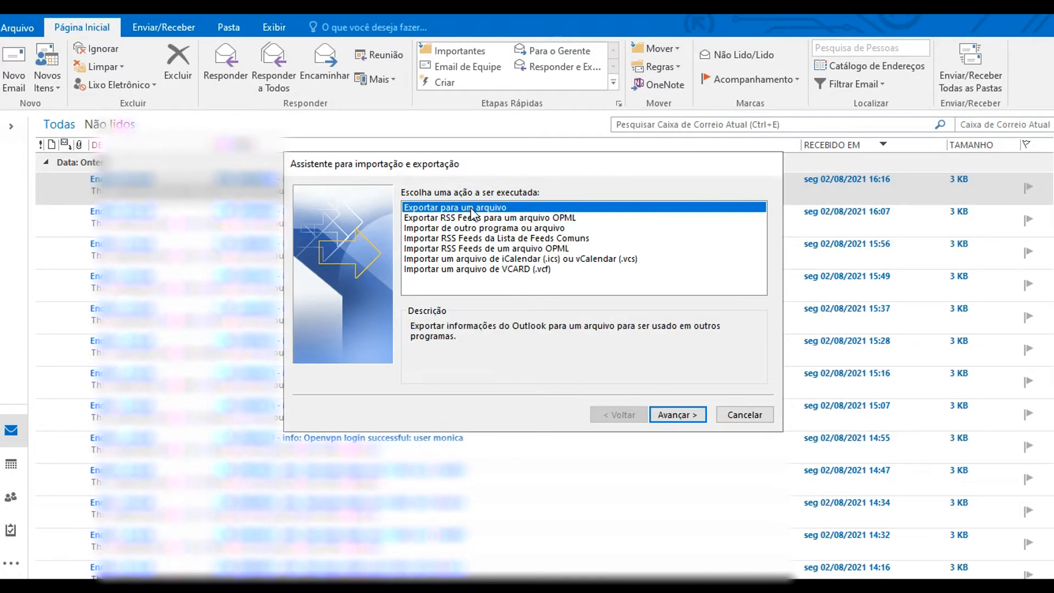
{"action": "left_click", "coordinate": [671, 415]}
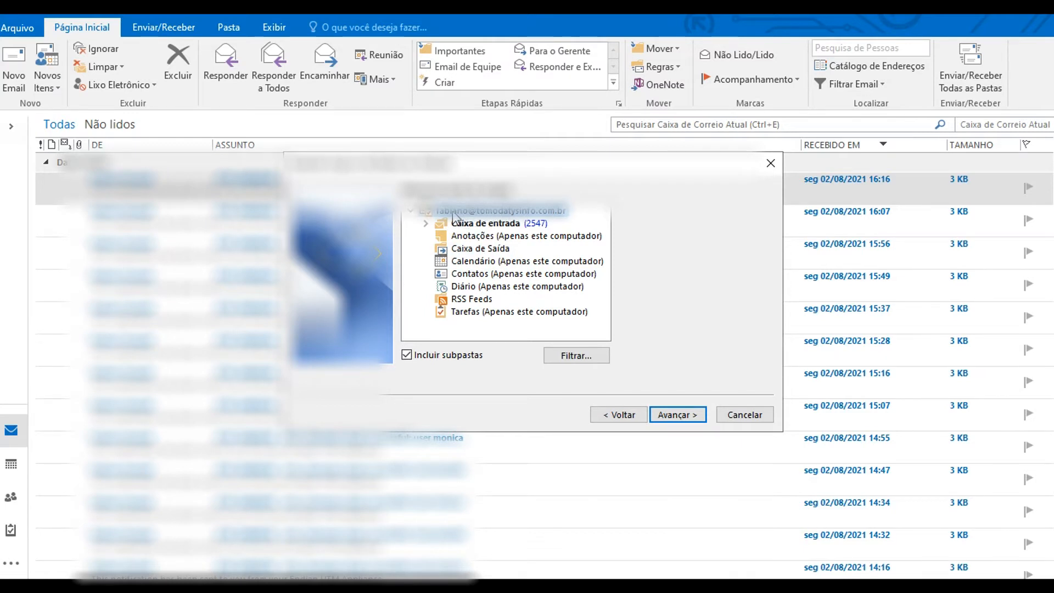
{"action": "left_click", "coordinate": [689, 417]}
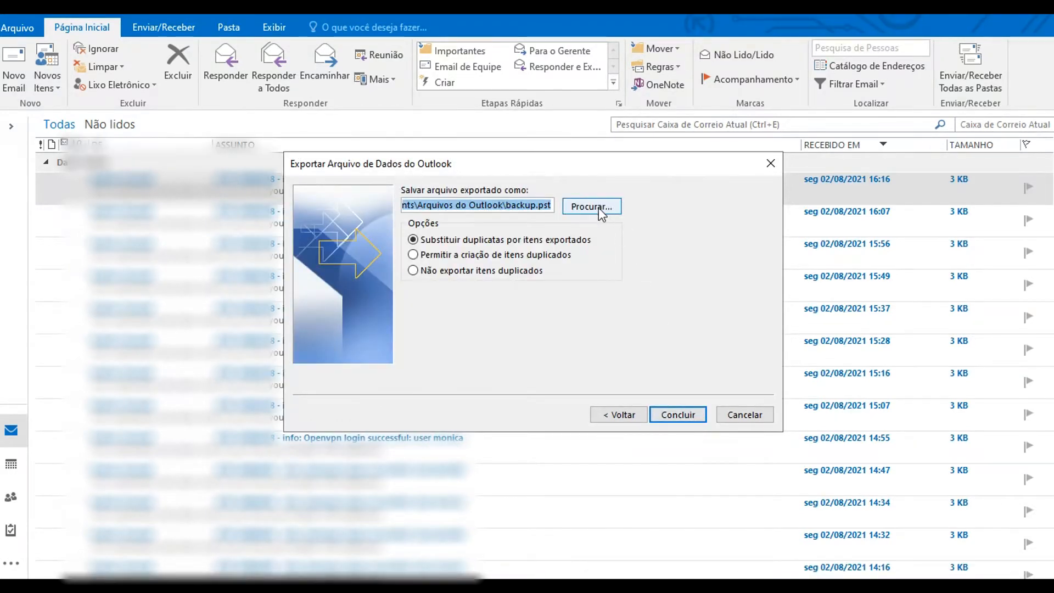
Set the export destination to backup.pst in the Arquivos do Outlook folder.
{"action": "left_click", "coordinate": [599, 208]}
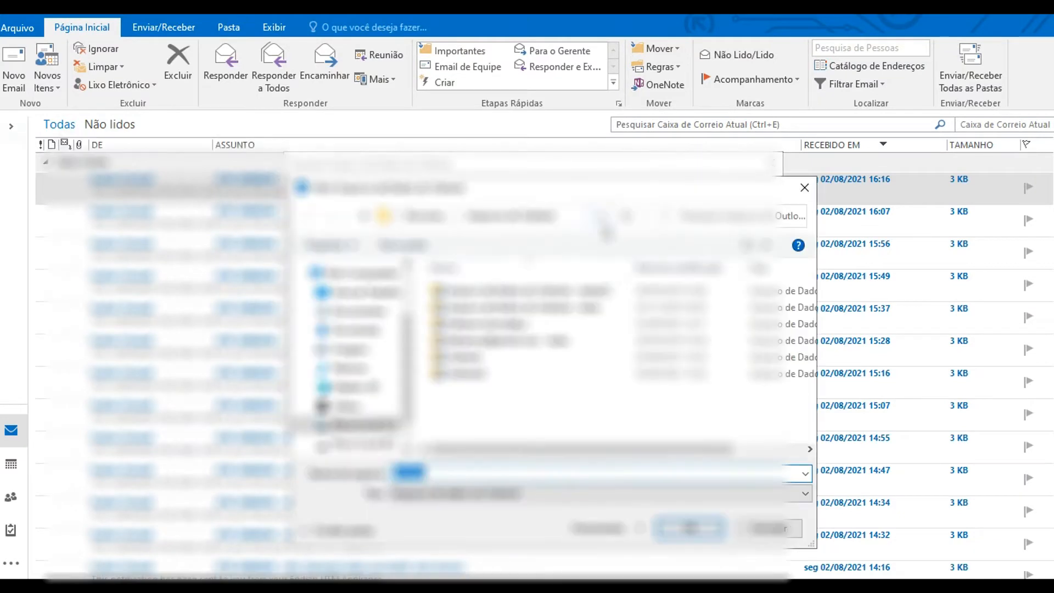
{"action": "left_click", "coordinate": [688, 529]}
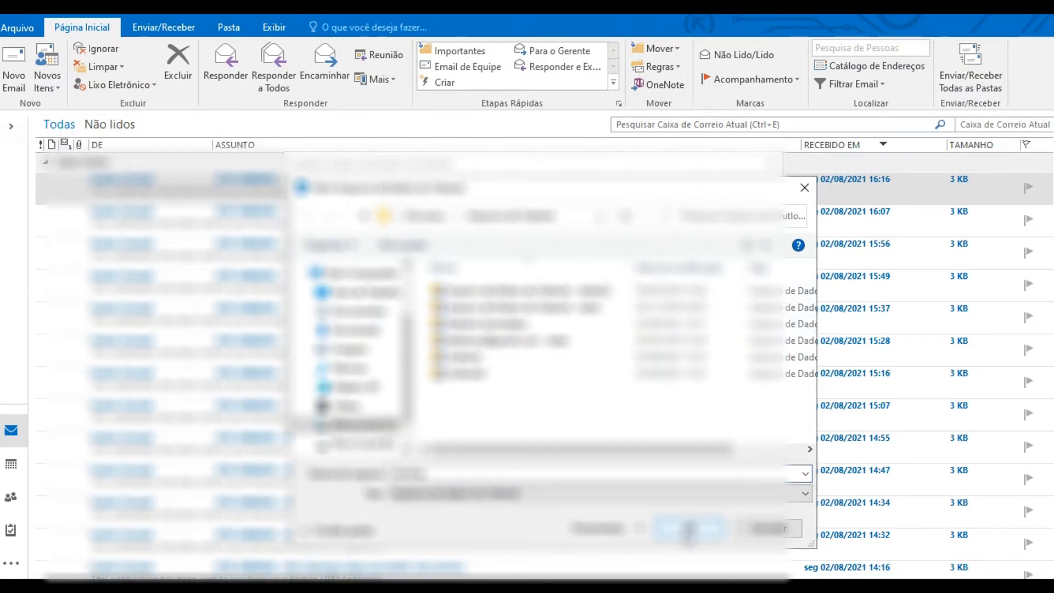
{"action": "left_click", "coordinate": [523, 473]}
{"action": "left_click", "coordinate": [523, 473]}
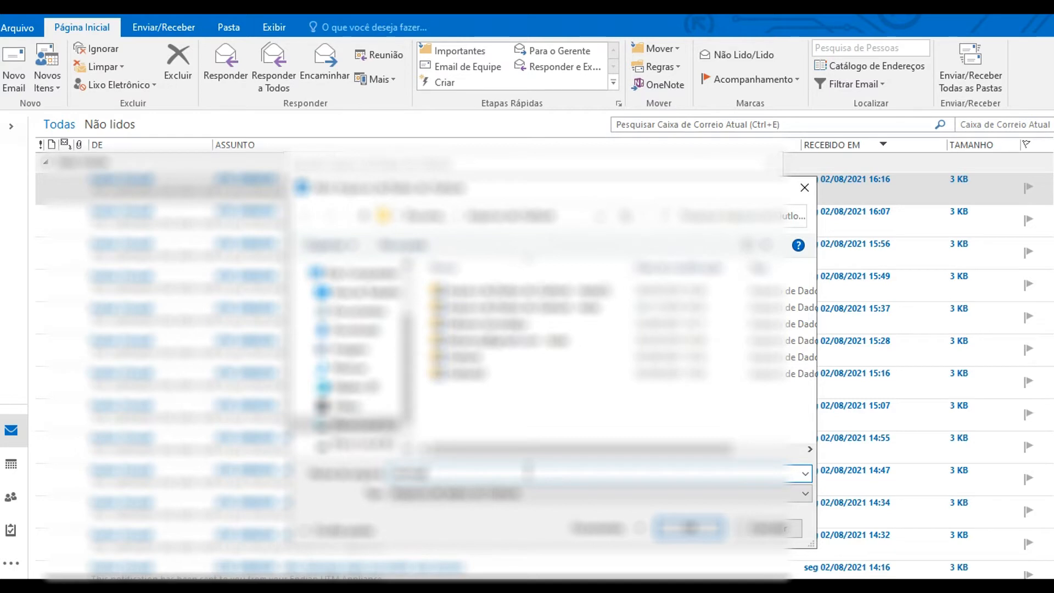
{"action": "left_click", "coordinate": [691, 528]}
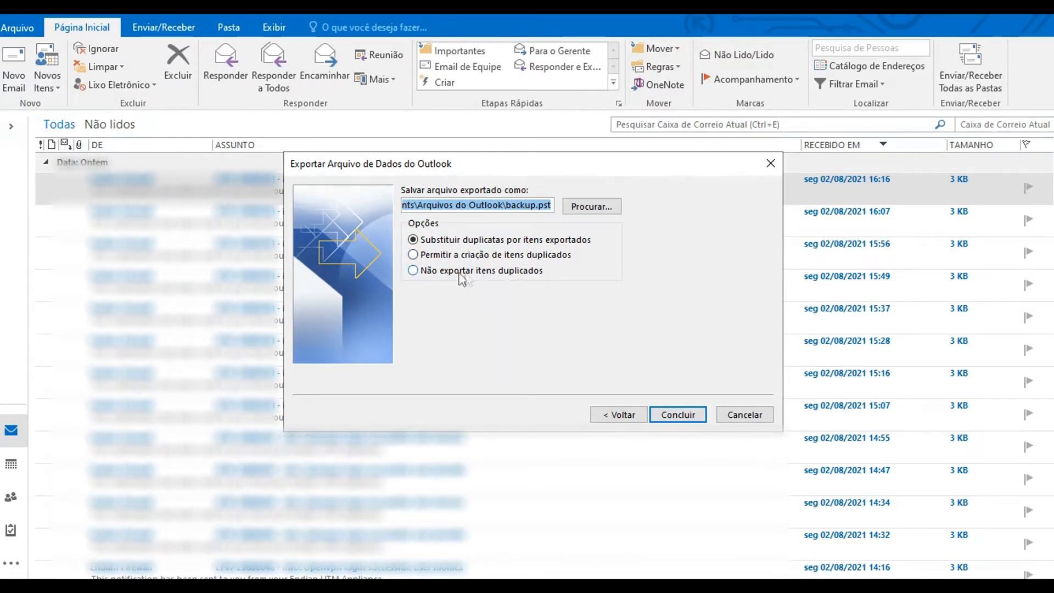
Choose to replace duplicates with exported items and finish the export without setting a password.
{"action": "left_click", "coordinate": [501, 272]}
{"action": "left_click", "coordinate": [486, 240]}
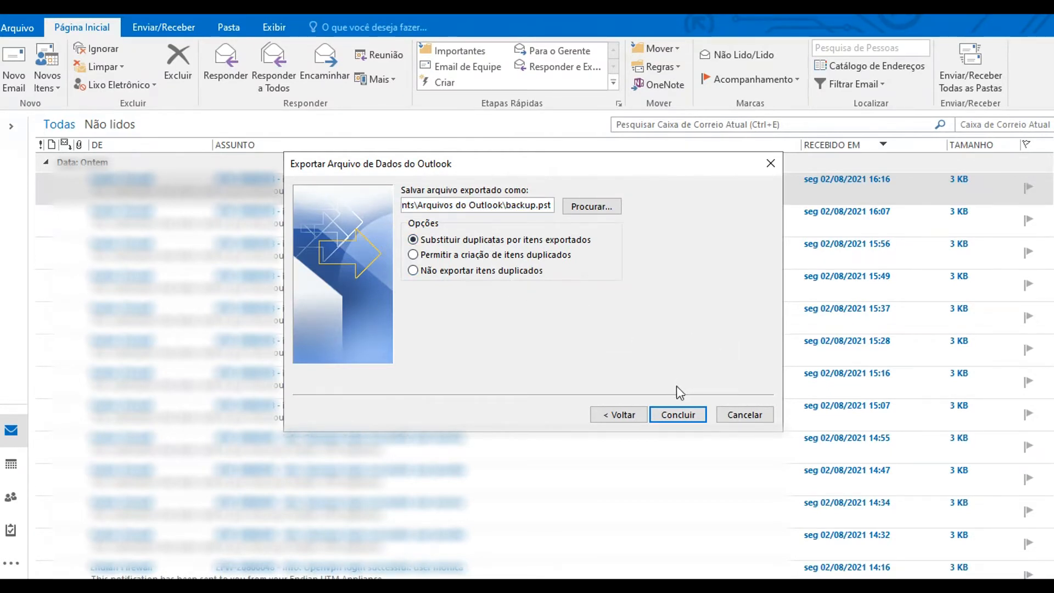
{"action": "left_click", "coordinate": [680, 415]}
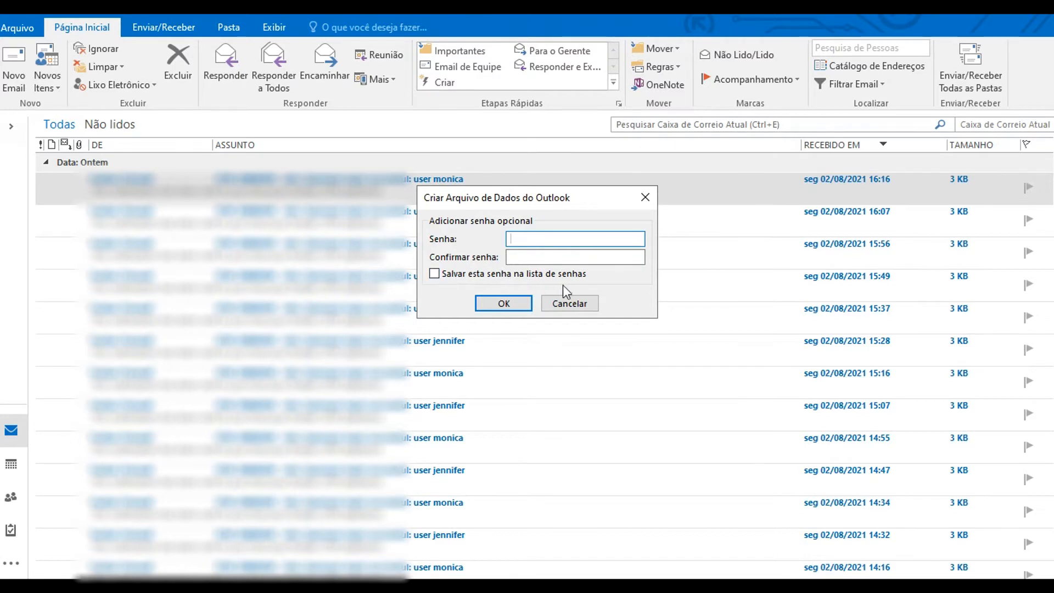
{"action": "left_click", "coordinate": [517, 300]}
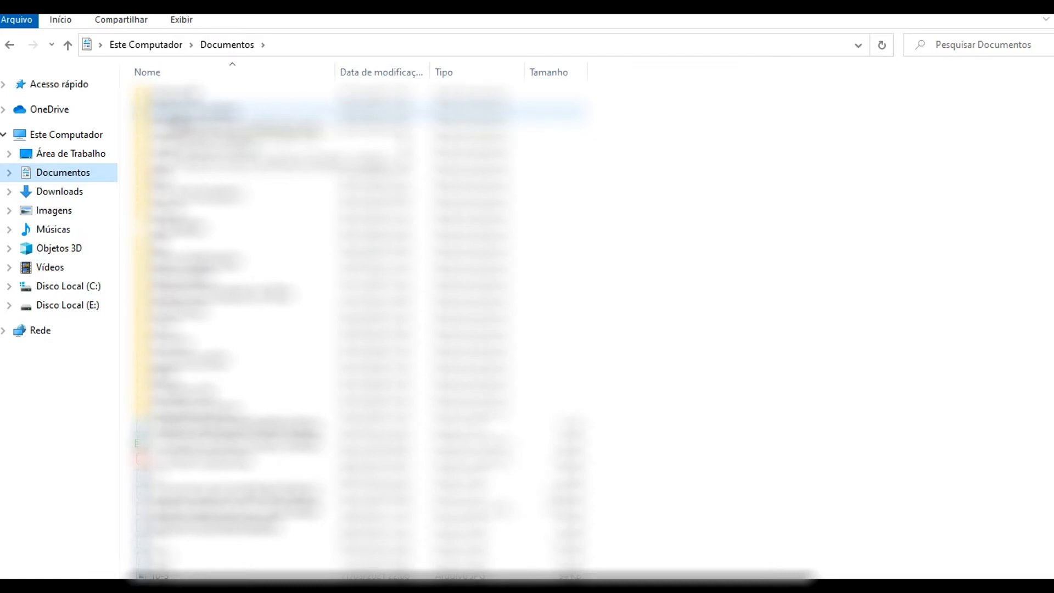
Open the Arquivos do Outlook folder in Documentos and locate the exported backup file.
{"action": "left_click", "coordinate": [175, 117]}
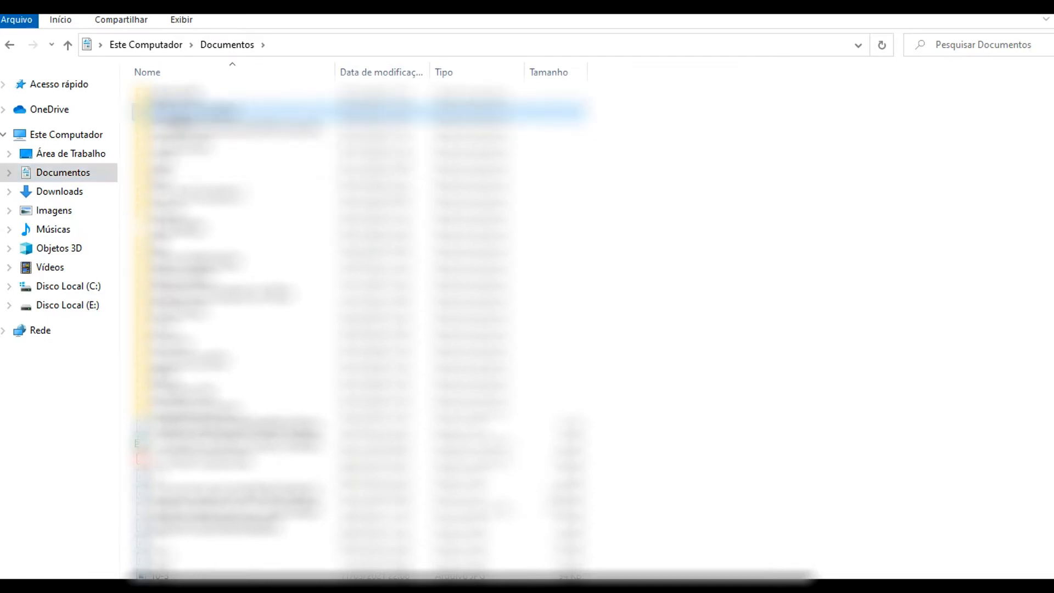
{"action": "double_click", "coordinate": [176, 112]}
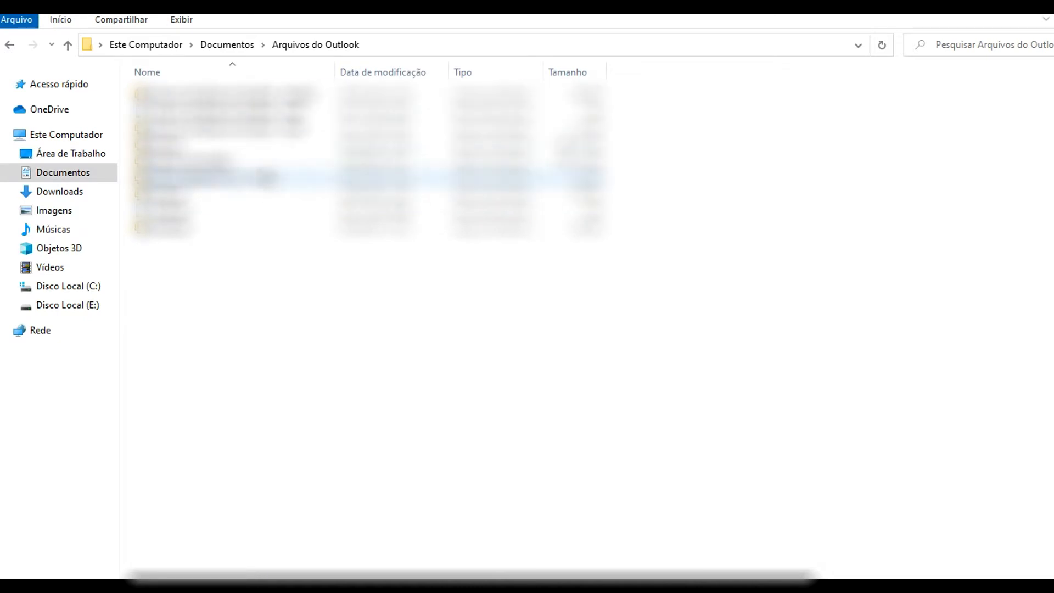
{"action": "left_click", "coordinate": [187, 160]}
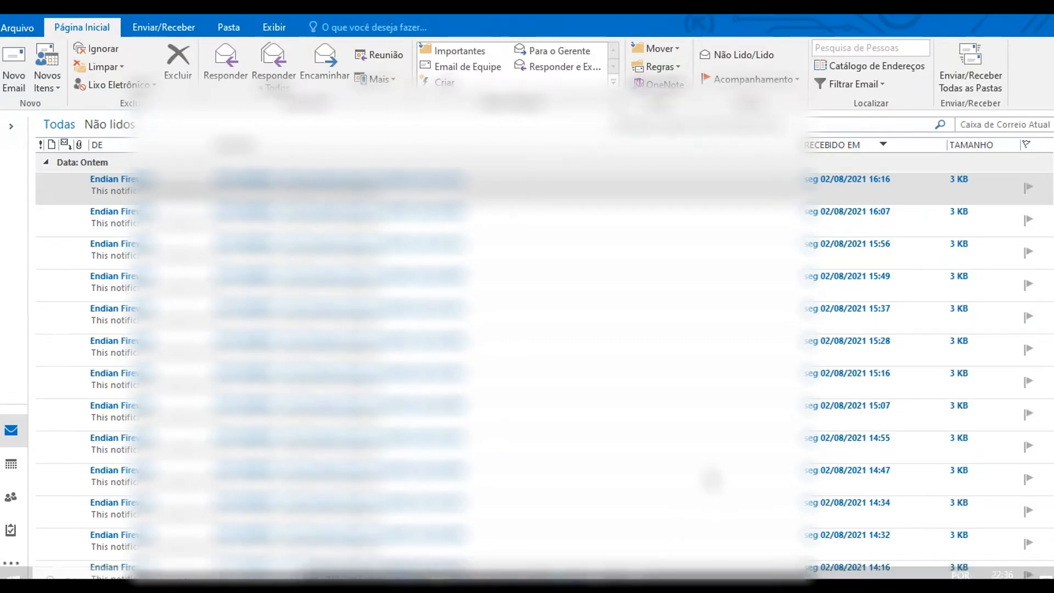
Switch back to Outlook and start an import from another program or file, continuing to the file type choice.
{"action": "left_click", "coordinate": [517, 575]}
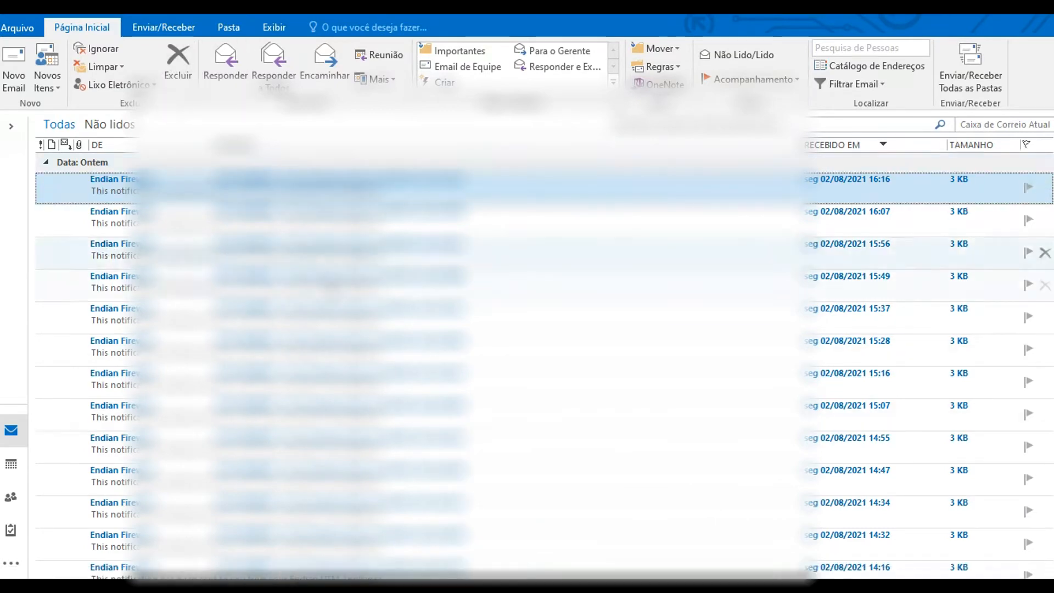
{"action": "left_click", "coordinate": [21, 27]}
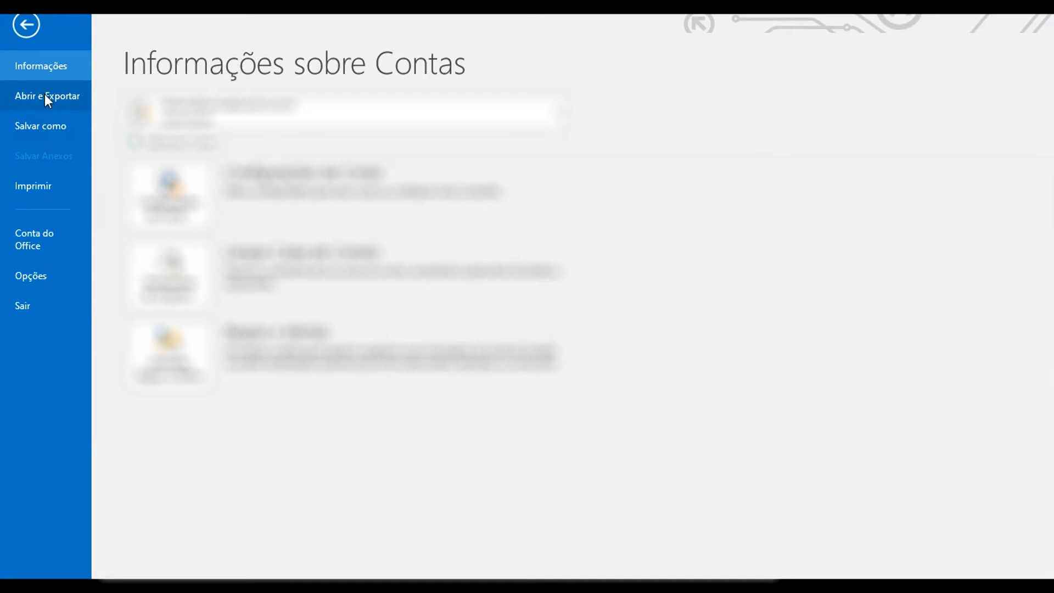
{"action": "left_click", "coordinate": [16, 25]}
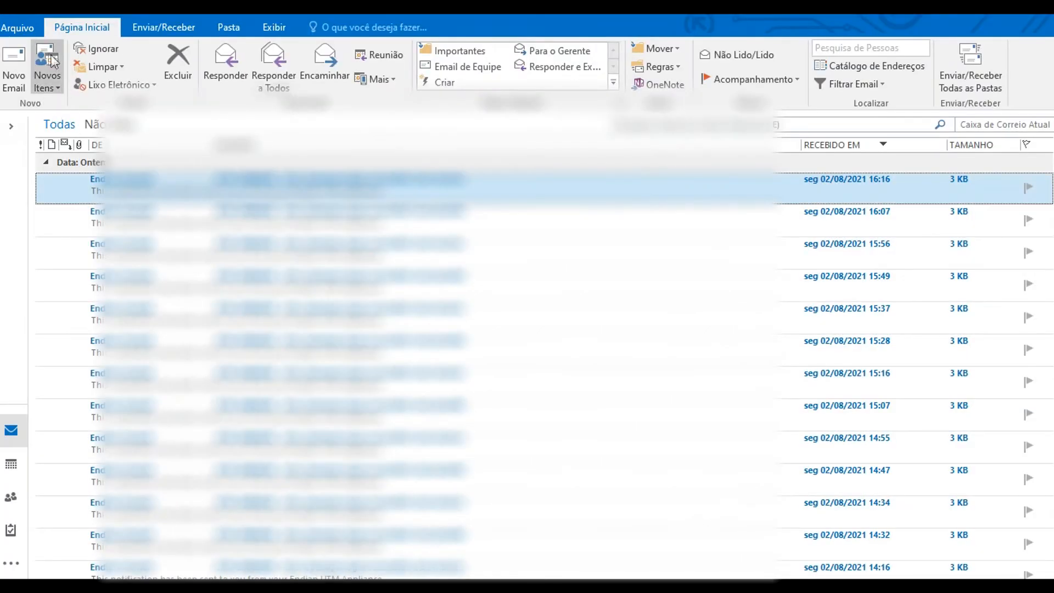
{"action": "left_click", "coordinate": [18, 29]}
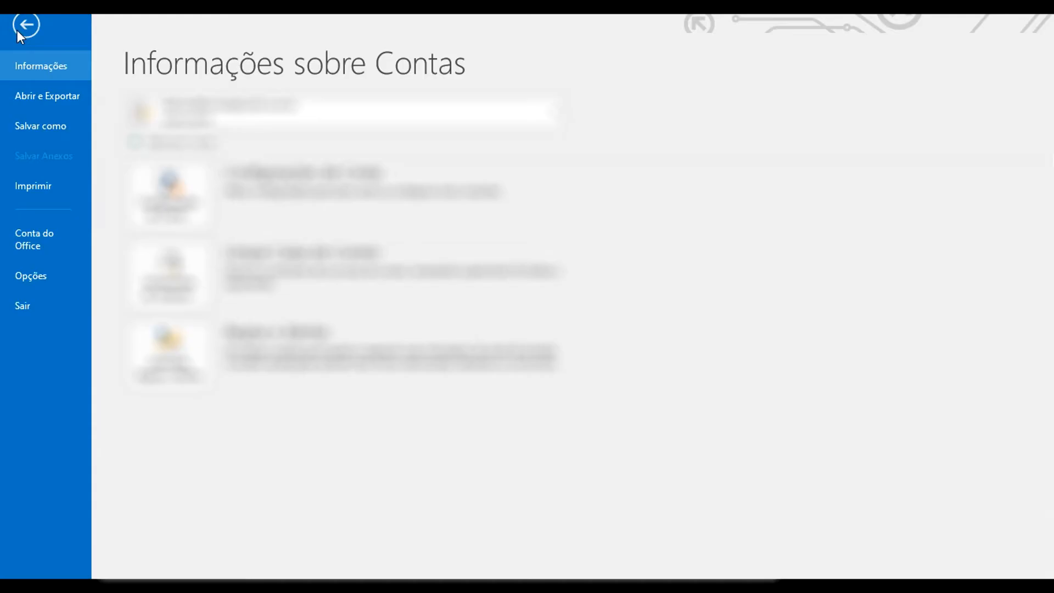
{"action": "left_click", "coordinate": [55, 98]}
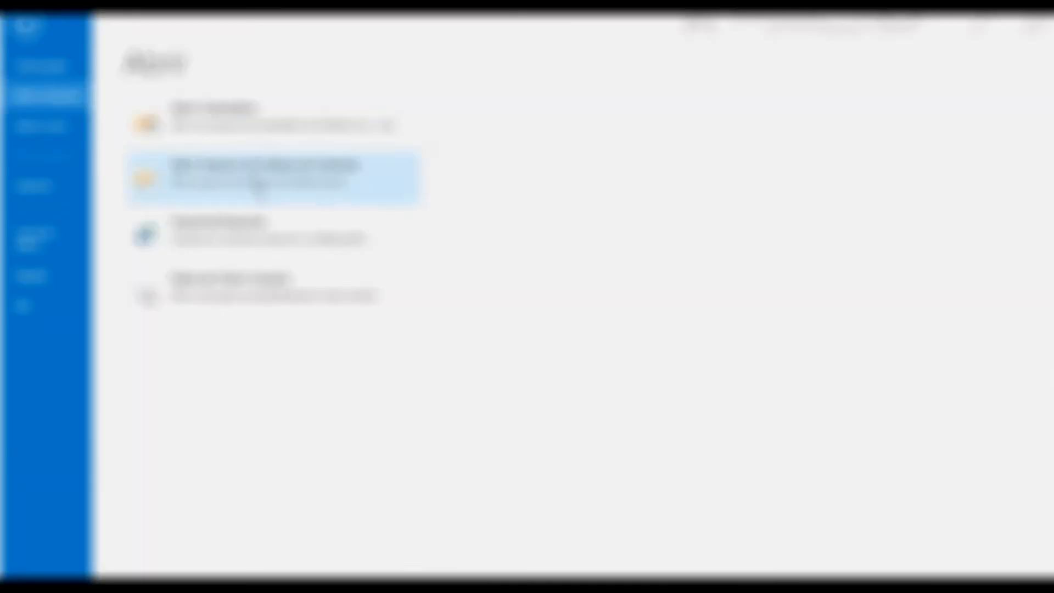
{"action": "left_click", "coordinate": [255, 236]}
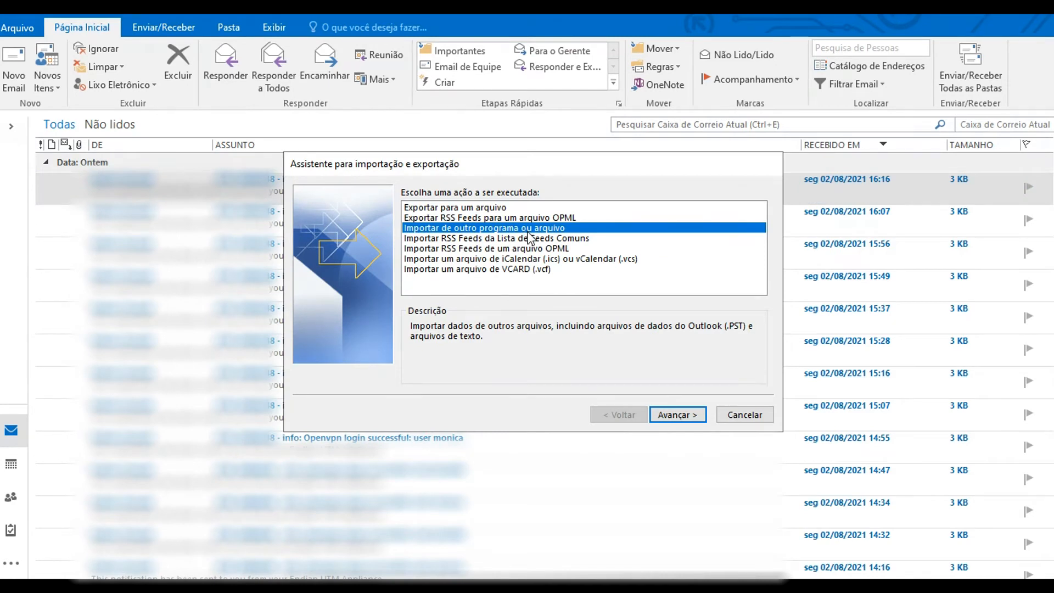
{"action": "left_click", "coordinate": [685, 416]}
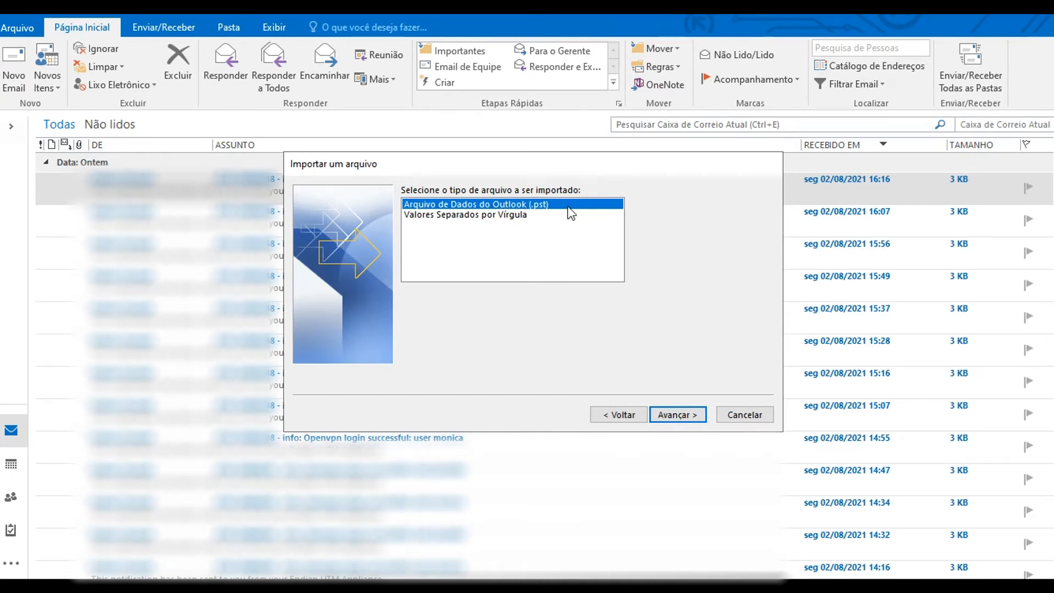
Import an Outlook data file (.pst) chosen from the Arquivos do Outlook folder, replacing duplicates with imported items.
{"action": "left_click", "coordinate": [690, 415]}
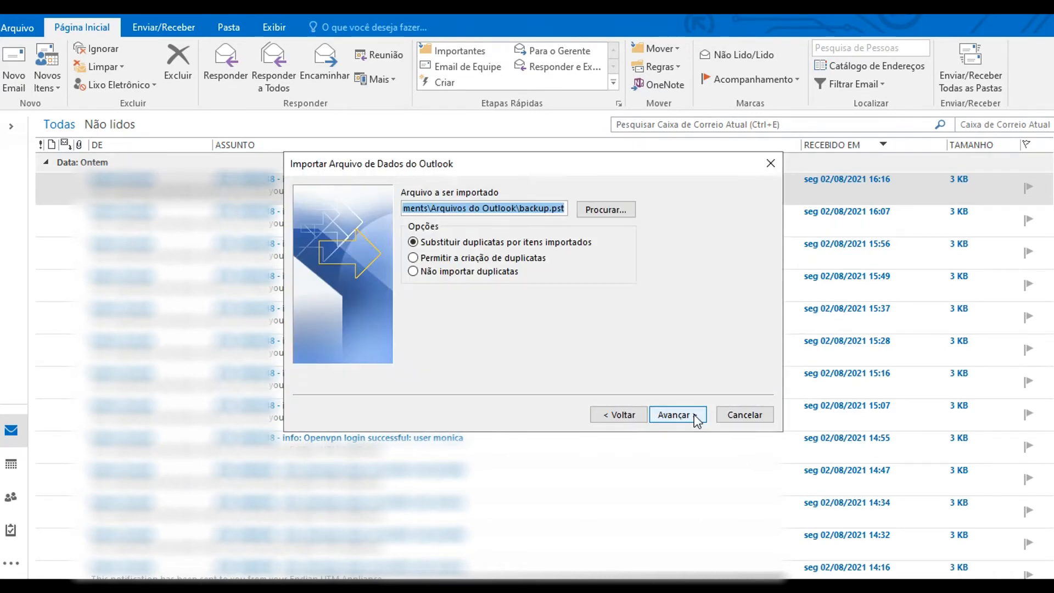
{"action": "left_click", "coordinate": [609, 213]}
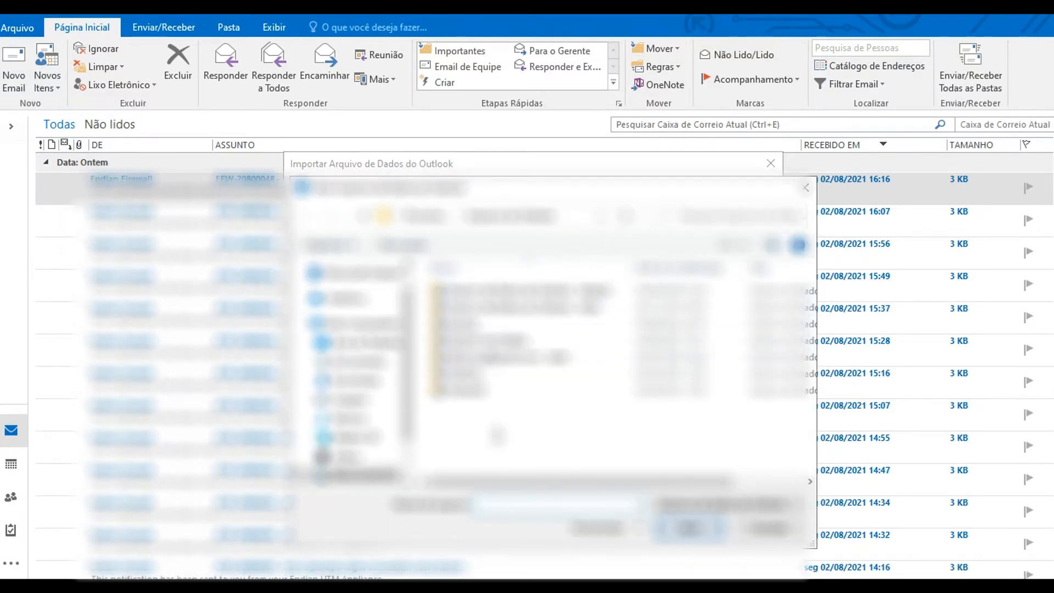
{"action": "left_click", "coordinate": [467, 373]}
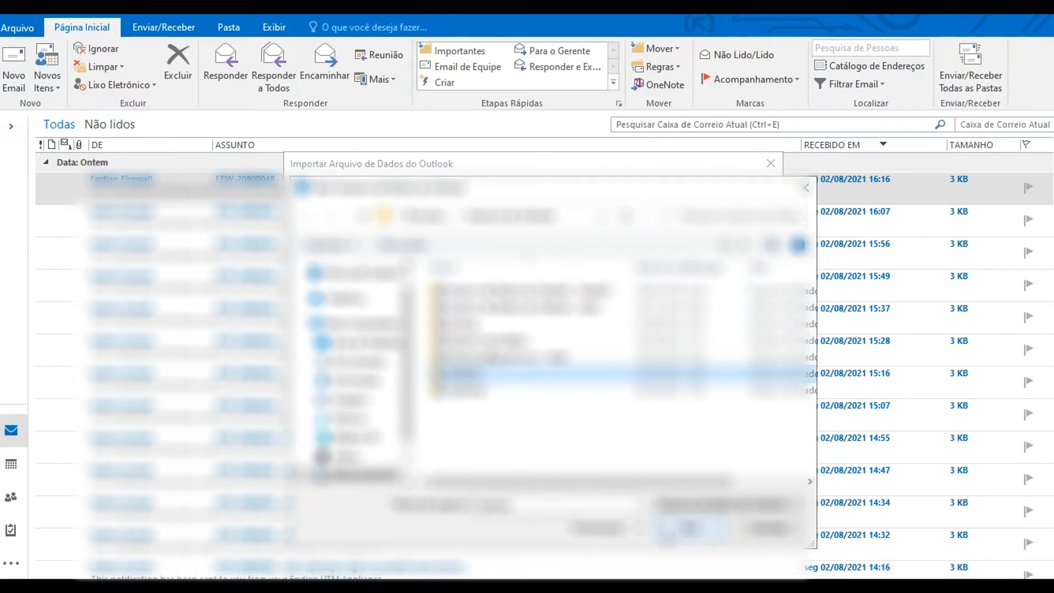
{"action": "left_click", "coordinate": [689, 529]}
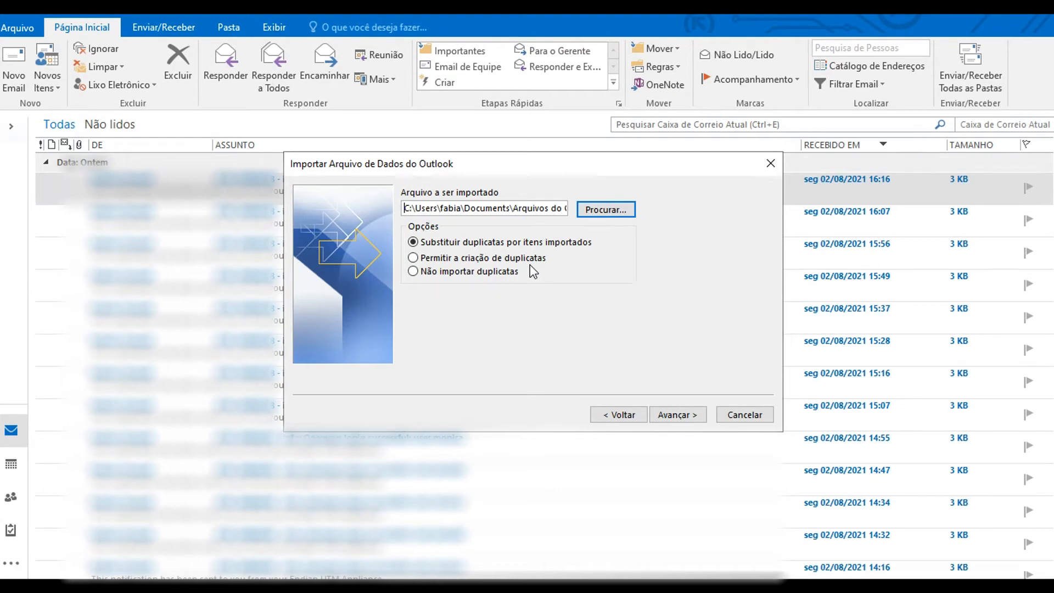
{"action": "left_click", "coordinate": [676, 417]}
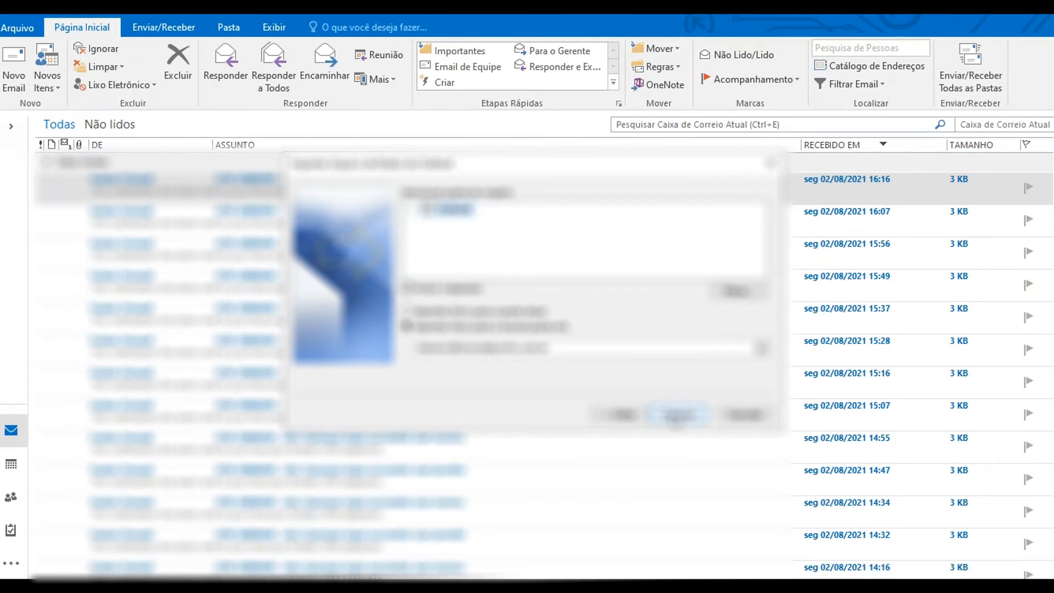
Expand the backup's folder tree, select a subfolder to import into the listed email account's folder, and finish the import.
{"action": "left_click", "coordinate": [420, 210]}
{"action": "left_click_drag", "start_coordinate": [761, 223], "coordinate": [785, 223]}
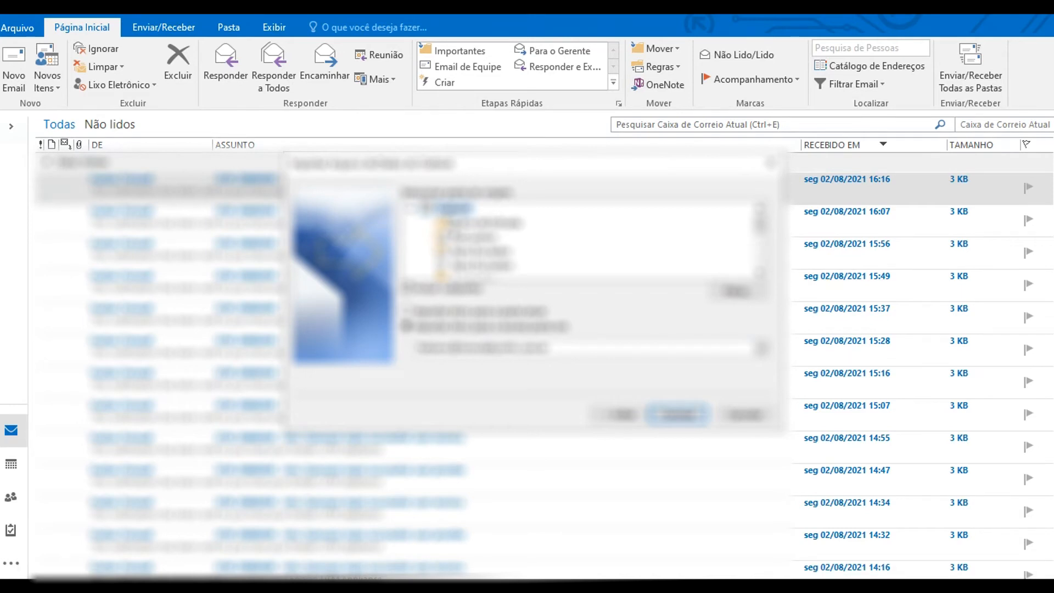
{"action": "left_click", "coordinate": [473, 224]}
{"action": "left_click", "coordinate": [471, 240]}
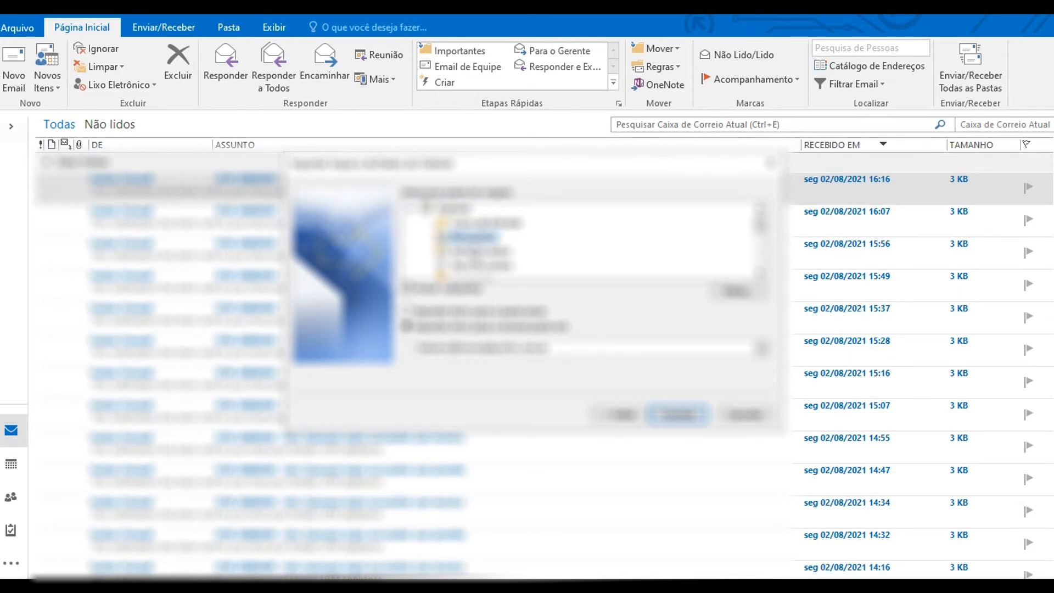
{"action": "left_click", "coordinate": [472, 256]}
{"action": "left_click", "coordinate": [453, 211]}
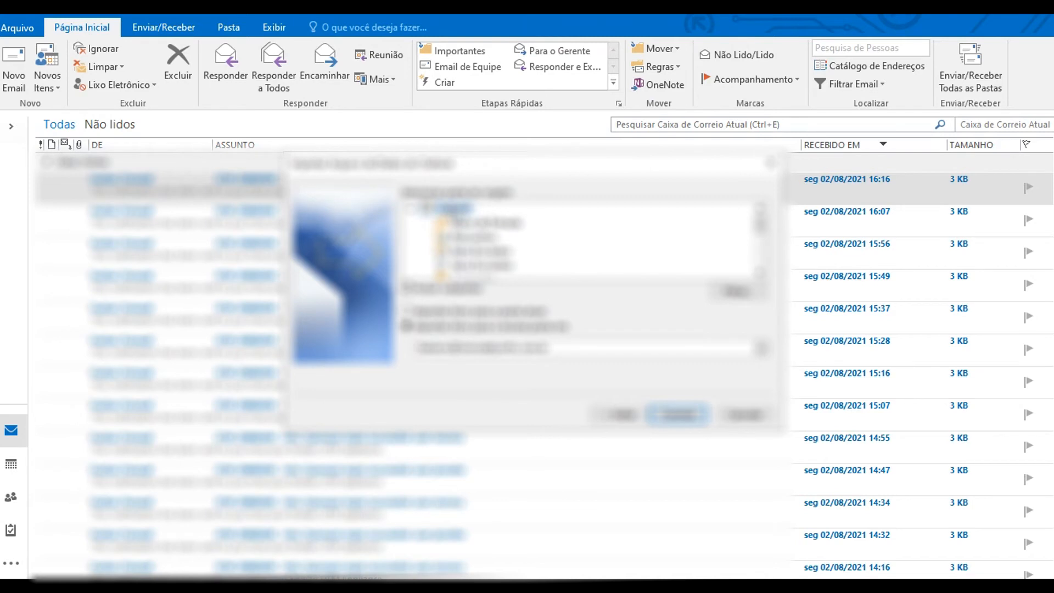
{"action": "left_click", "coordinate": [476, 224]}
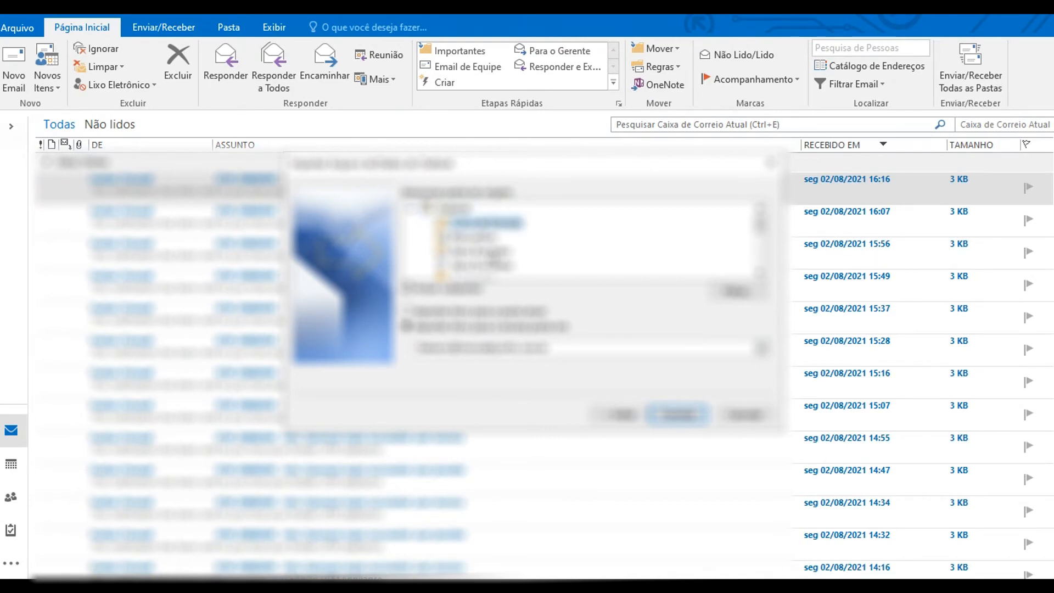
{"action": "left_click", "coordinate": [489, 253]}
{"action": "left_click", "coordinate": [489, 269]}
{"action": "left_click", "coordinate": [488, 255]}
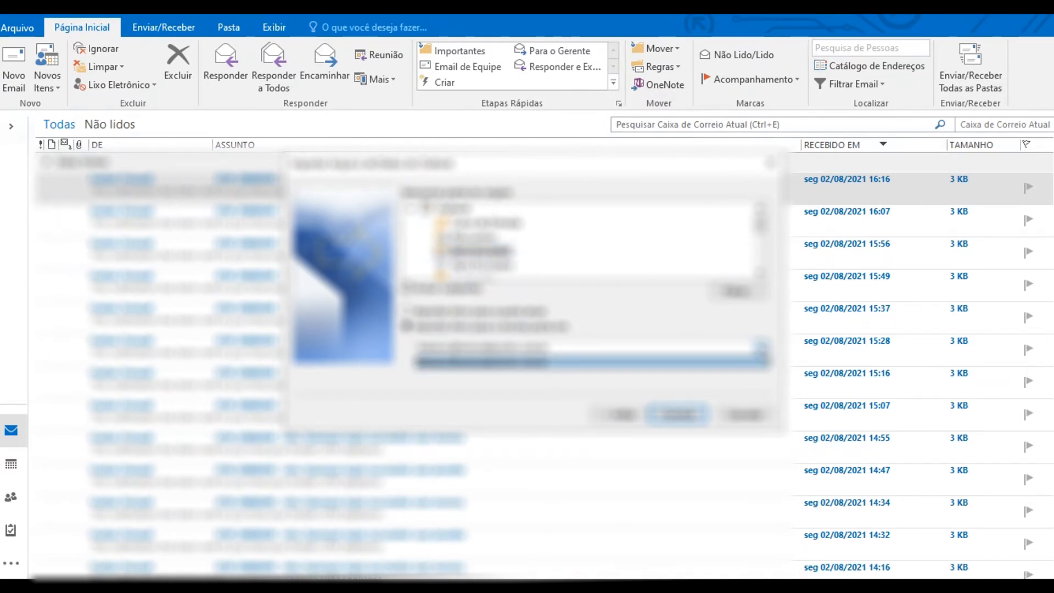
{"action": "left_click", "coordinate": [707, 351]}
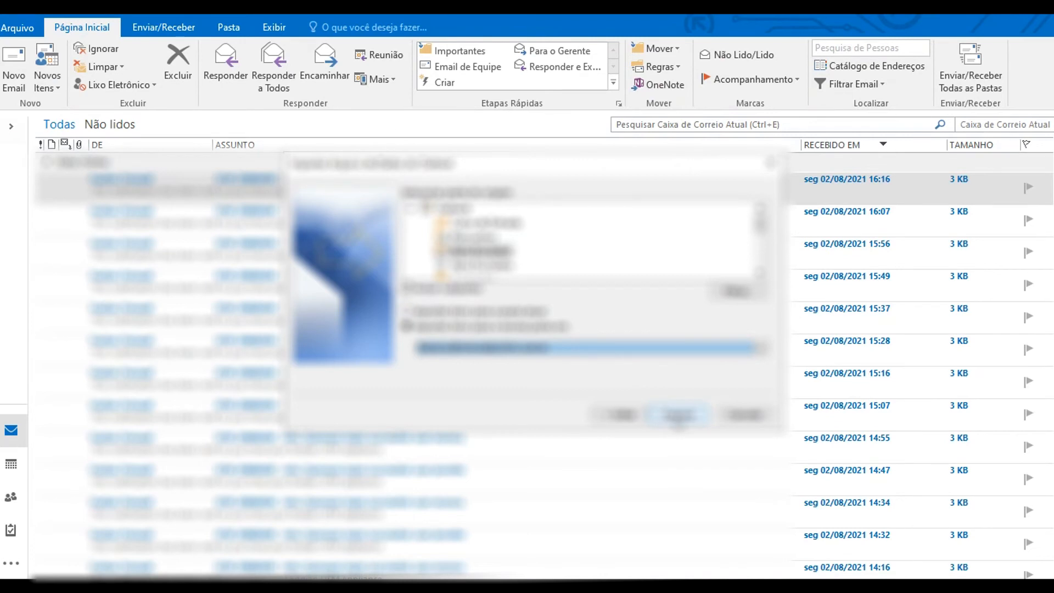
{"action": "left_click", "coordinate": [676, 415]}
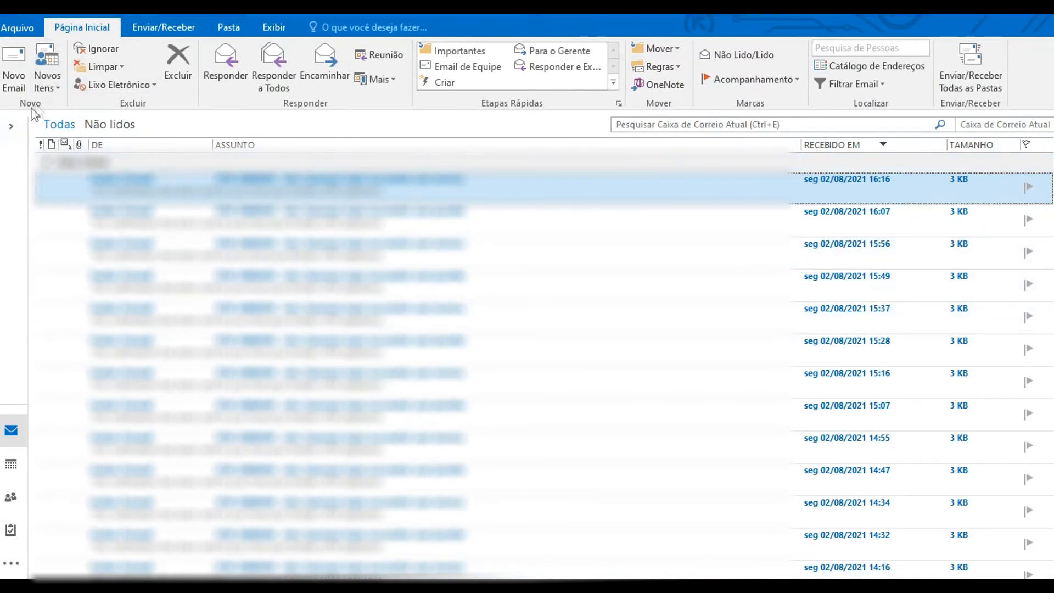
{"action": "left_click", "coordinate": [11, 127]}
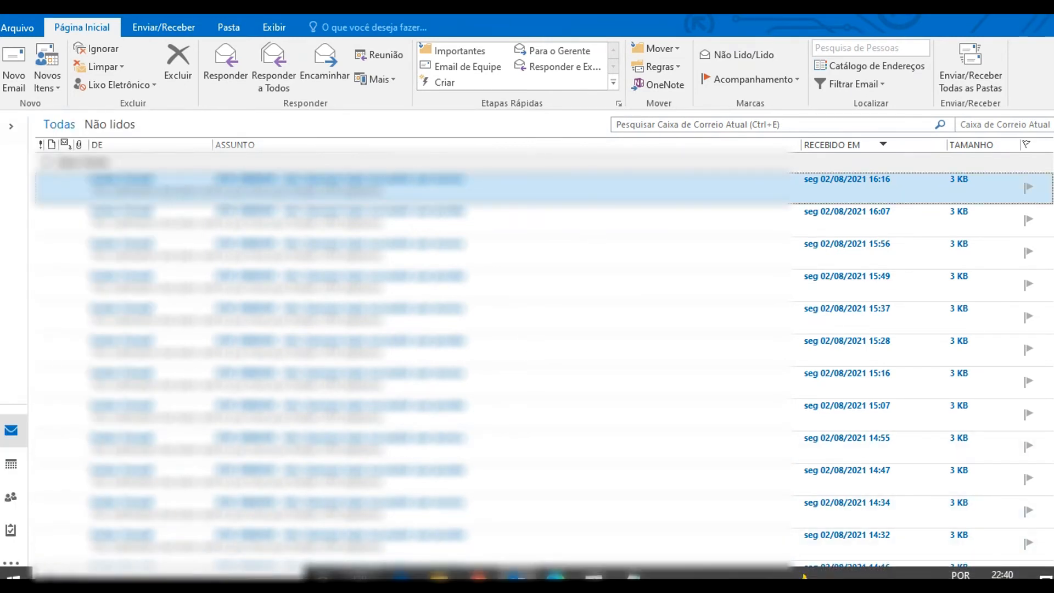
Switch to File Explorer, open the Arquivos do Outlook folder in Documentos, and select its data files.
{"action": "left_click", "coordinate": [440, 577]}
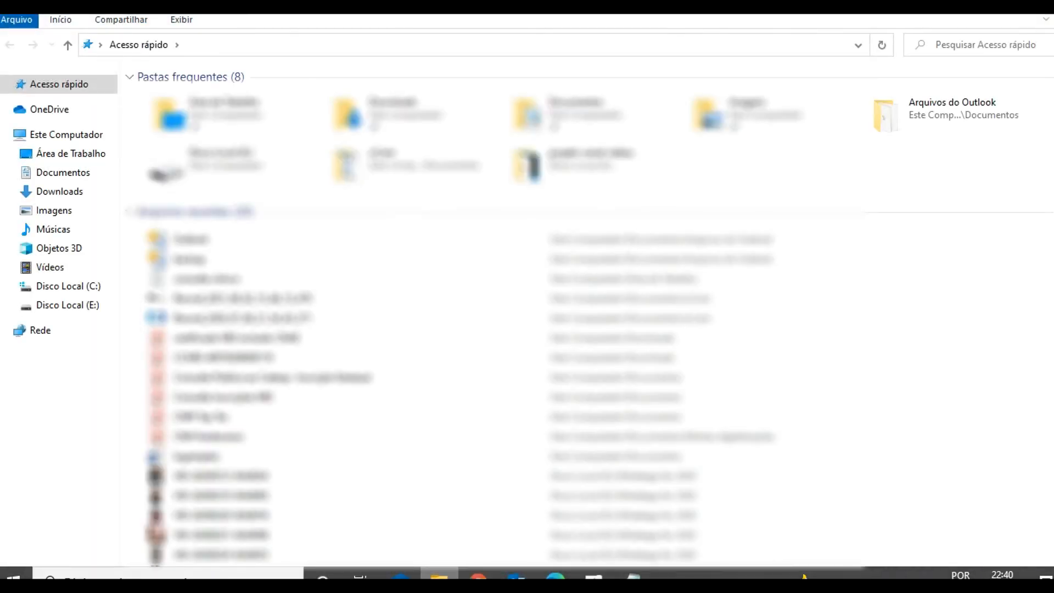
{"action": "left_click", "coordinate": [63, 173]}
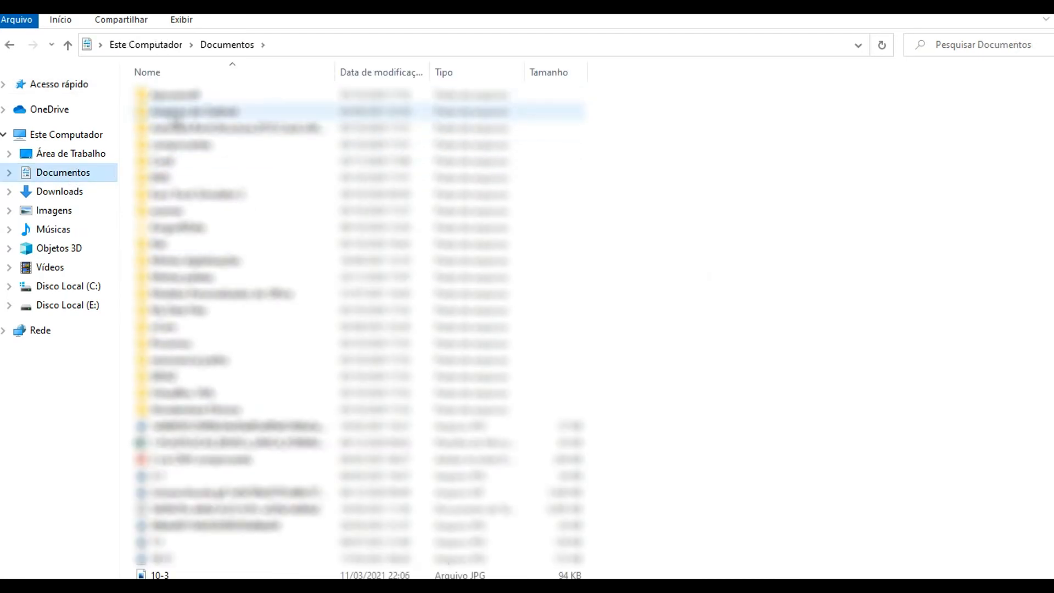
{"action": "double_click", "coordinate": [176, 113]}
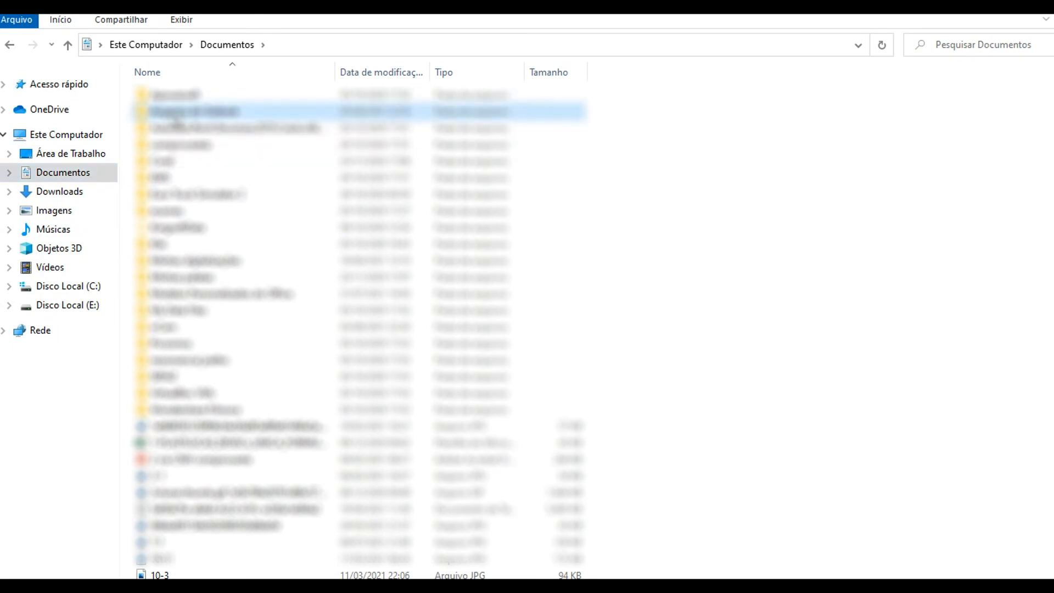
{"action": "left_click", "coordinate": [10, 45]}
{"action": "double_click", "coordinate": [225, 113]}
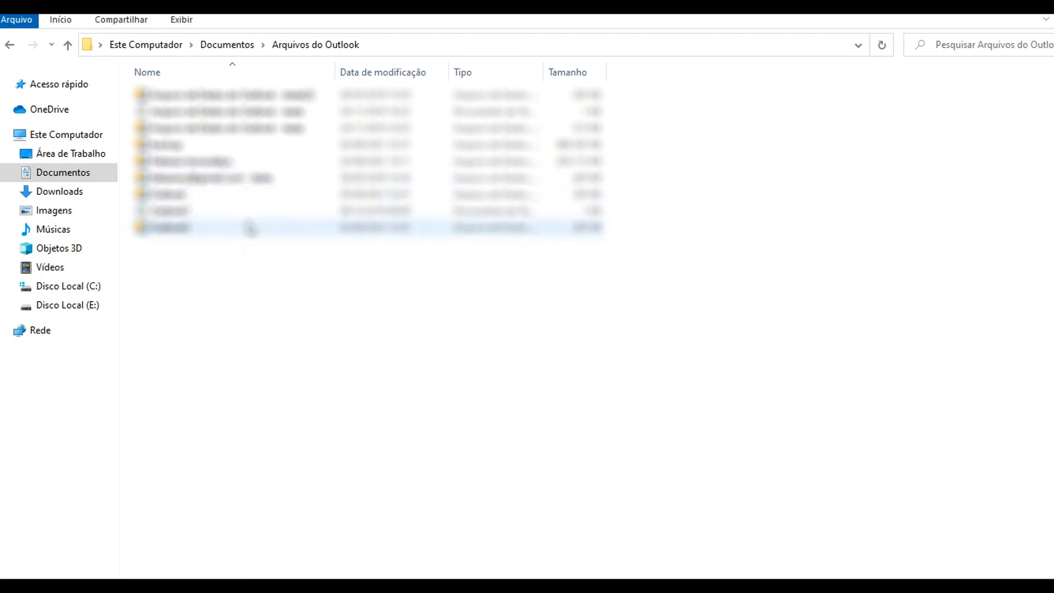
{"action": "left_click_drag", "start_coordinate": [278, 286], "coordinate": [197, 98]}
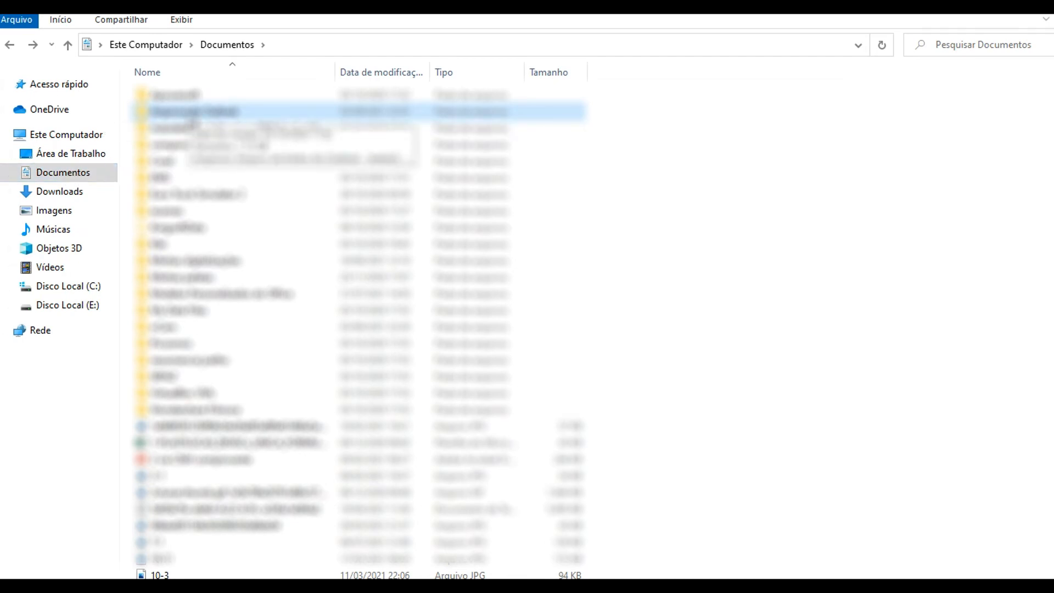
Browse on Disco Local (C:) to Usuários, the user's profile folder, and its AppData\Local\Microsoft\Outlook folder.
{"action": "left_click", "coordinate": [91, 138]}
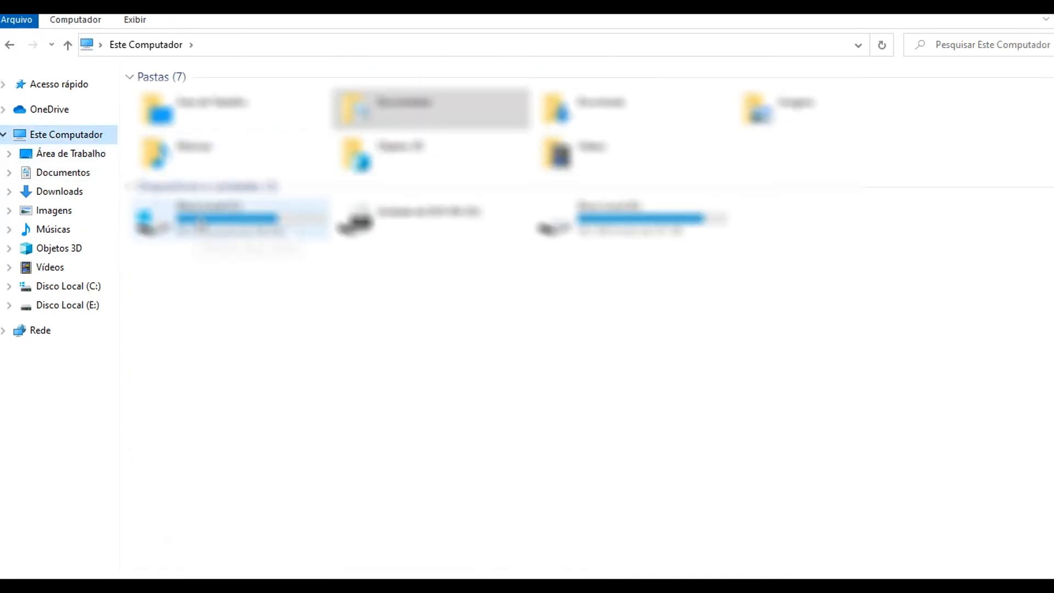
{"action": "double_click", "coordinate": [201, 220]}
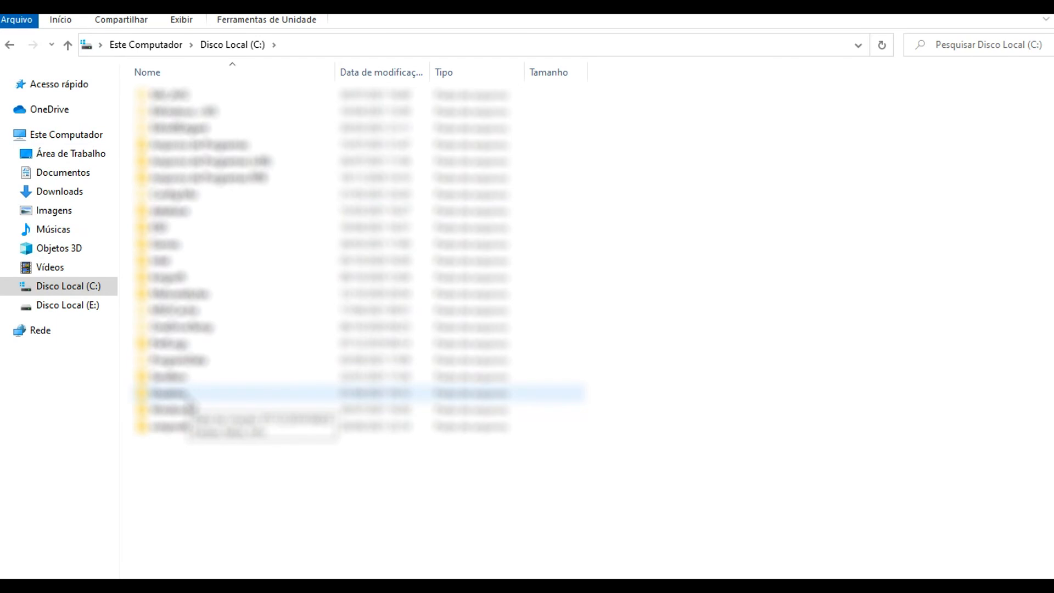
{"action": "double_click", "coordinate": [184, 394]}
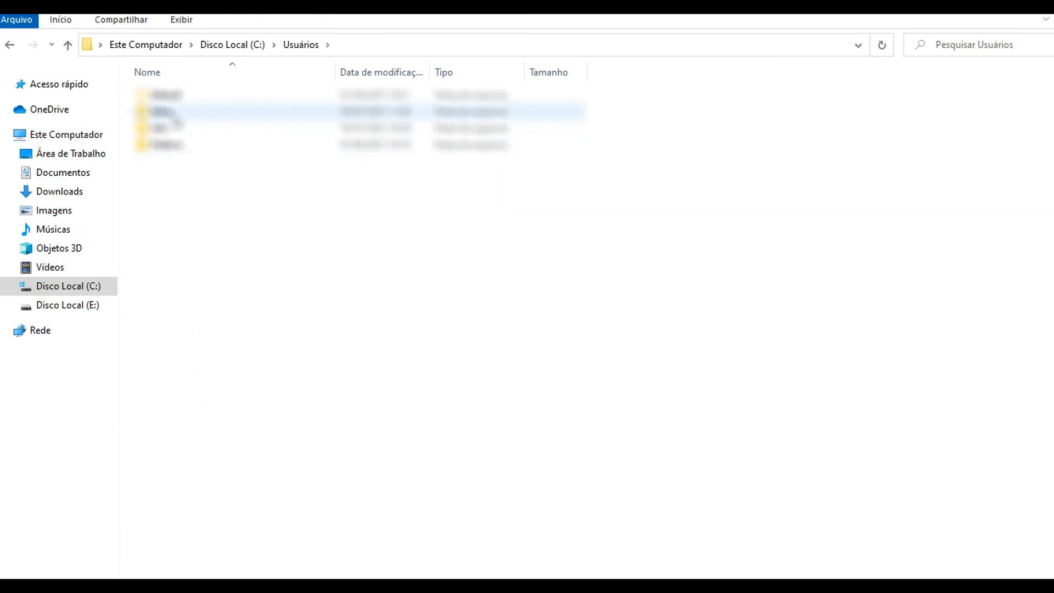
{"action": "double_click", "coordinate": [178, 113]}
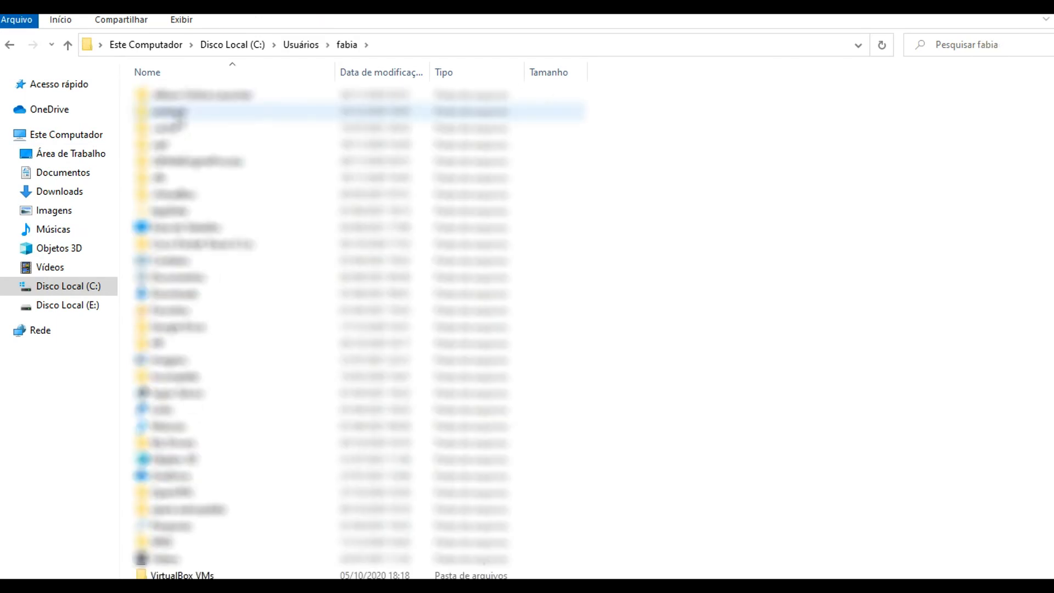
{"action": "double_click", "coordinate": [199, 211]}
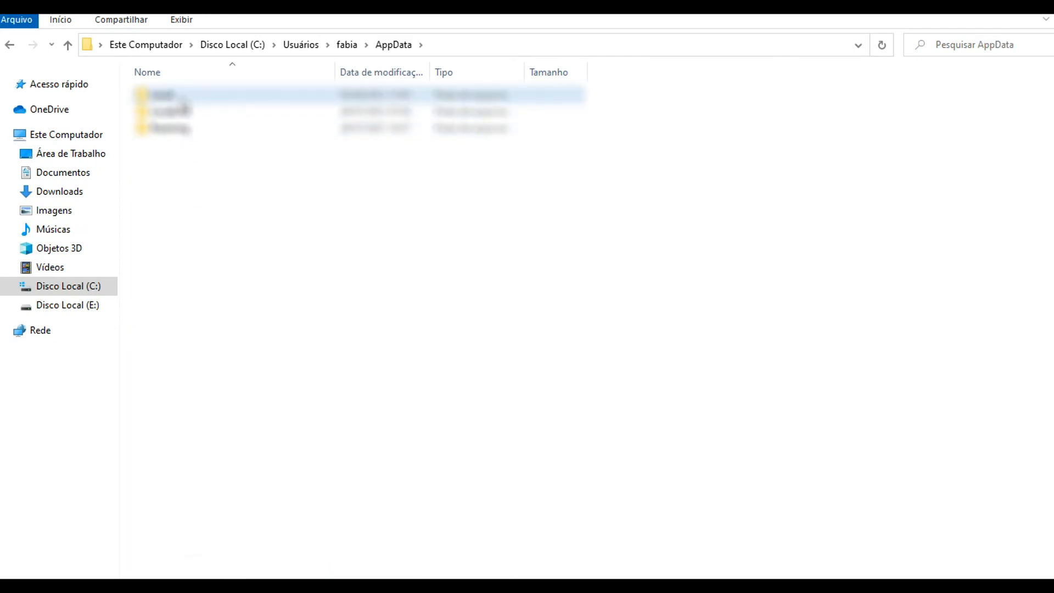
{"action": "double_click", "coordinate": [183, 99]}
{"action": "scroll", "coordinate": [211, 343], "scroll_direction": "down", "scroll_amount": 3}
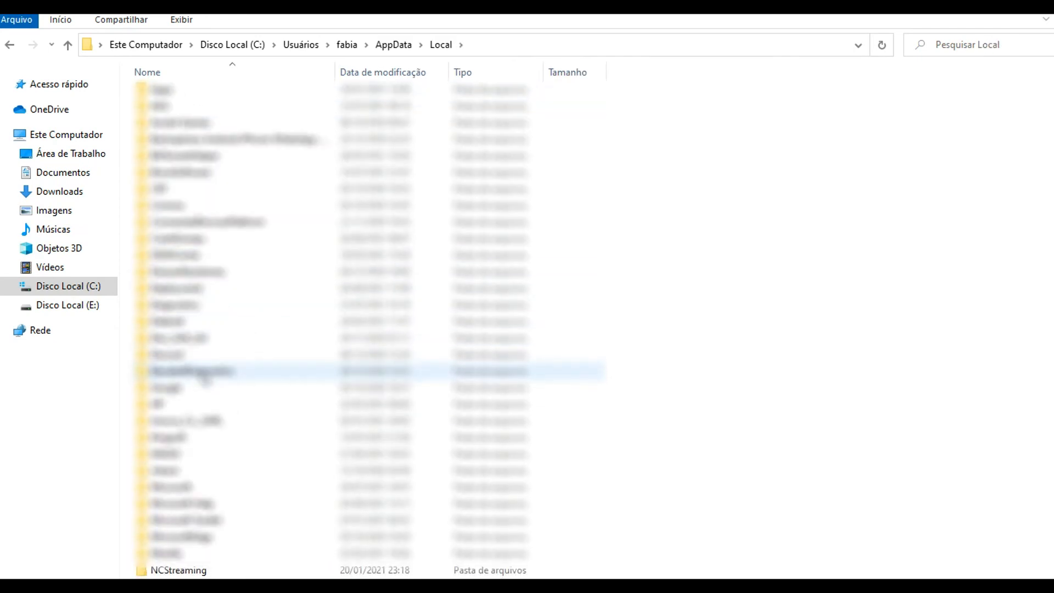
{"action": "double_click", "coordinate": [197, 391]}
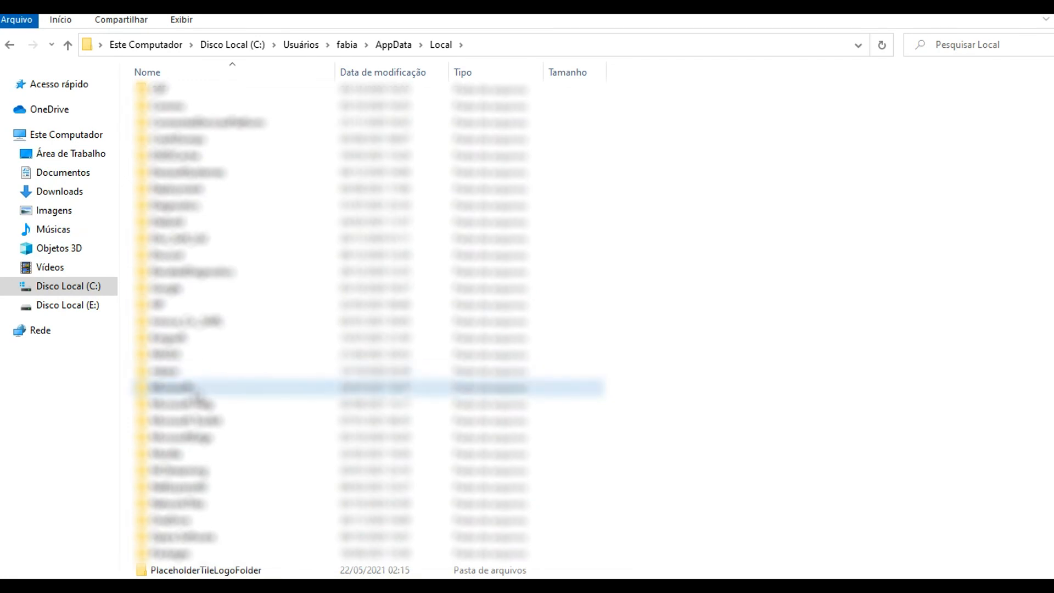
{"action": "scroll", "coordinate": [218, 318], "scroll_direction": "down", "scroll_amount": 3}
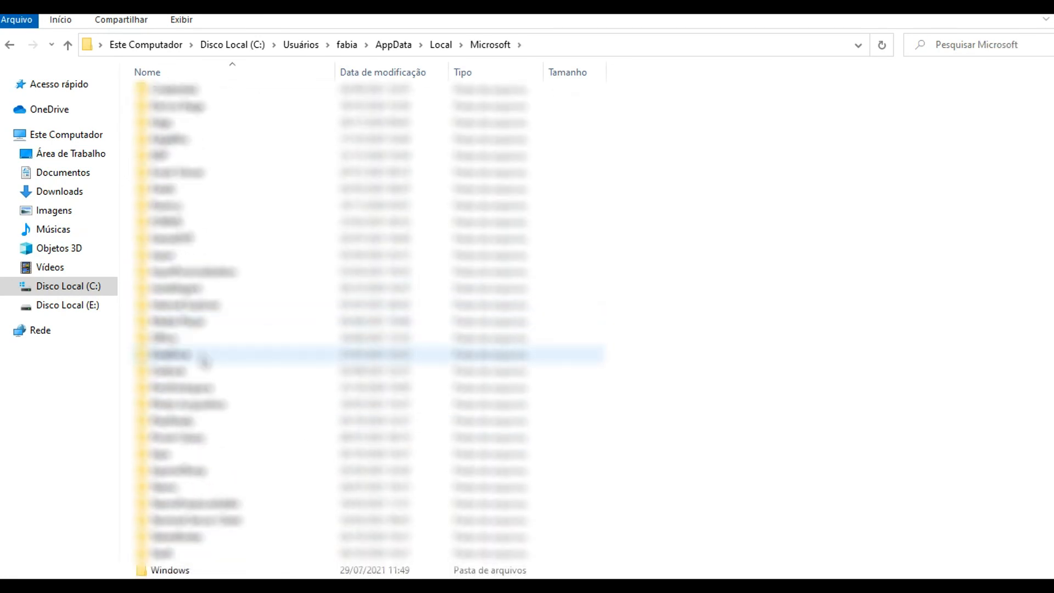
{"action": "double_click", "coordinate": [209, 373]}
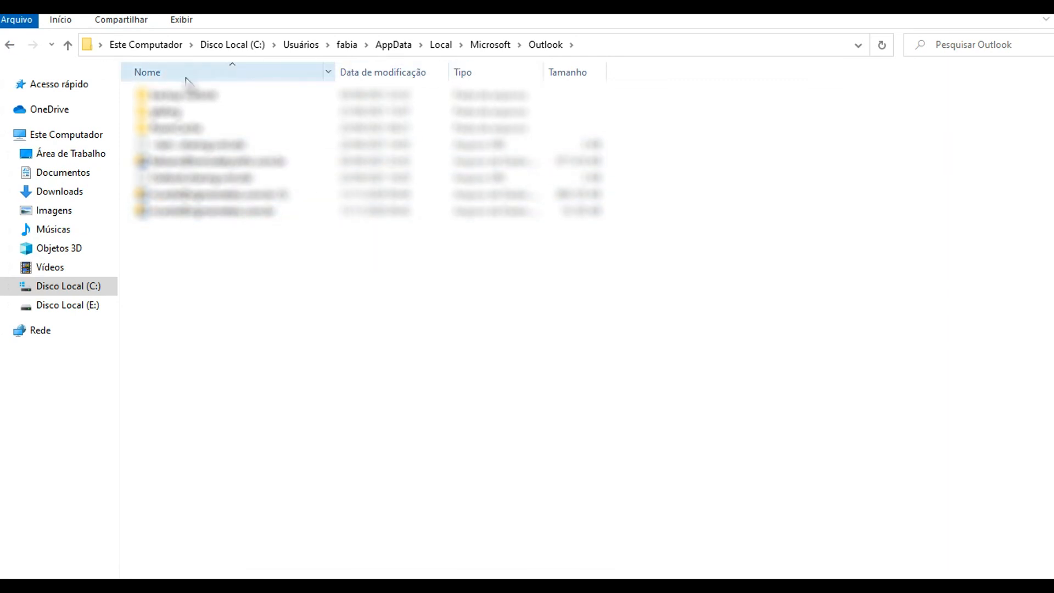
Go back from the Outlook folder through Microsoft and Local to the AppData folder.
{"action": "left_click", "coordinate": [9, 48]}
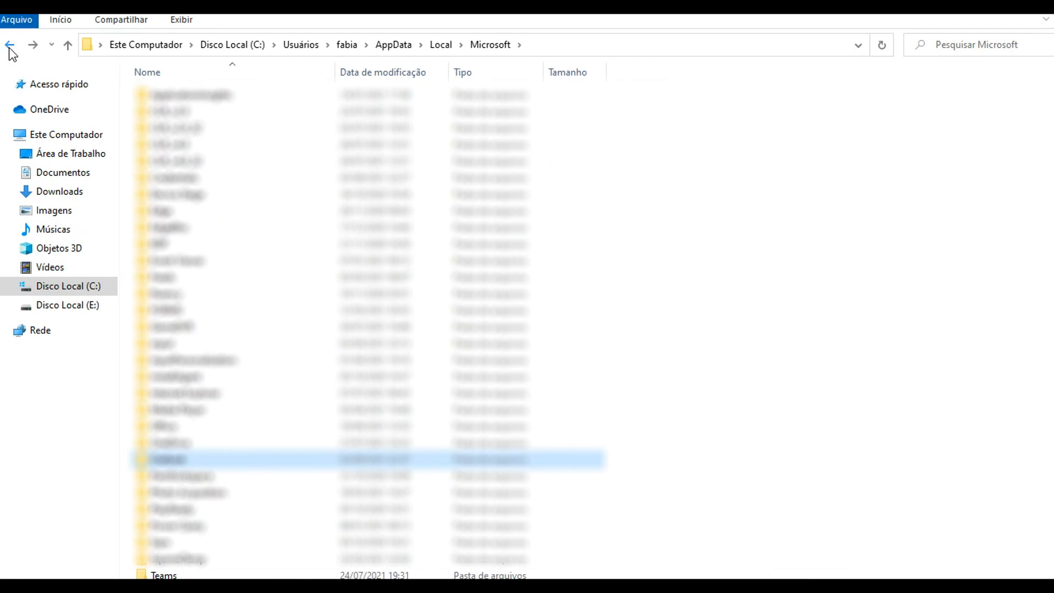
{"action": "left_click", "coordinate": [10, 47]}
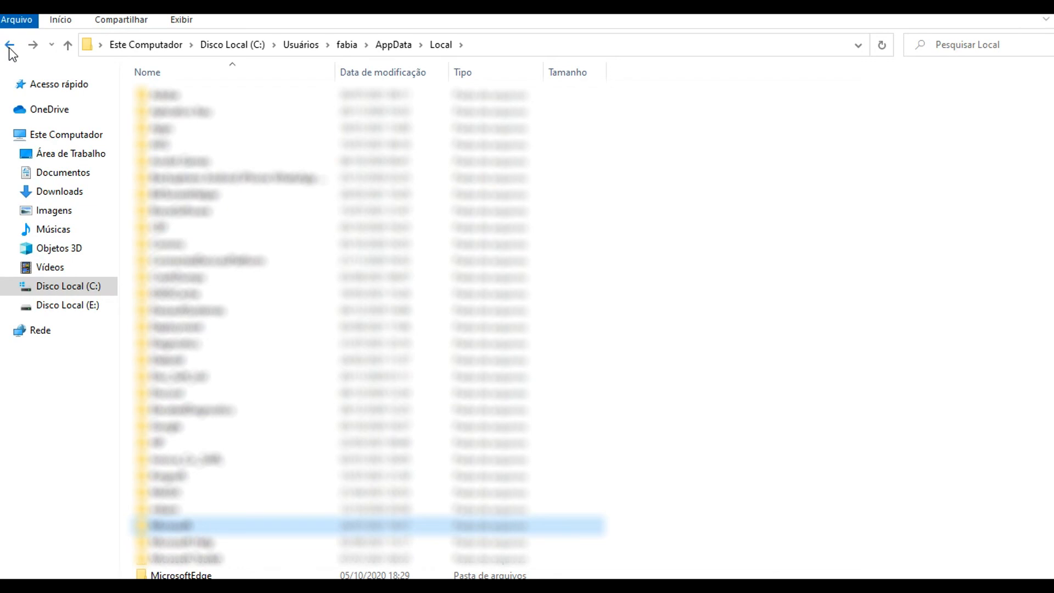
{"action": "left_click", "coordinate": [10, 47]}
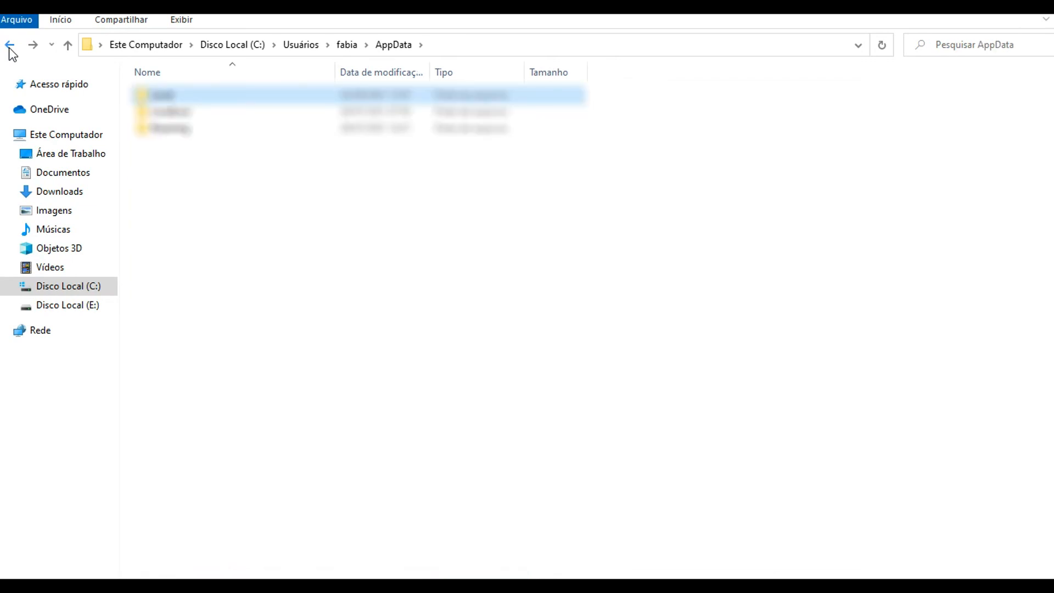